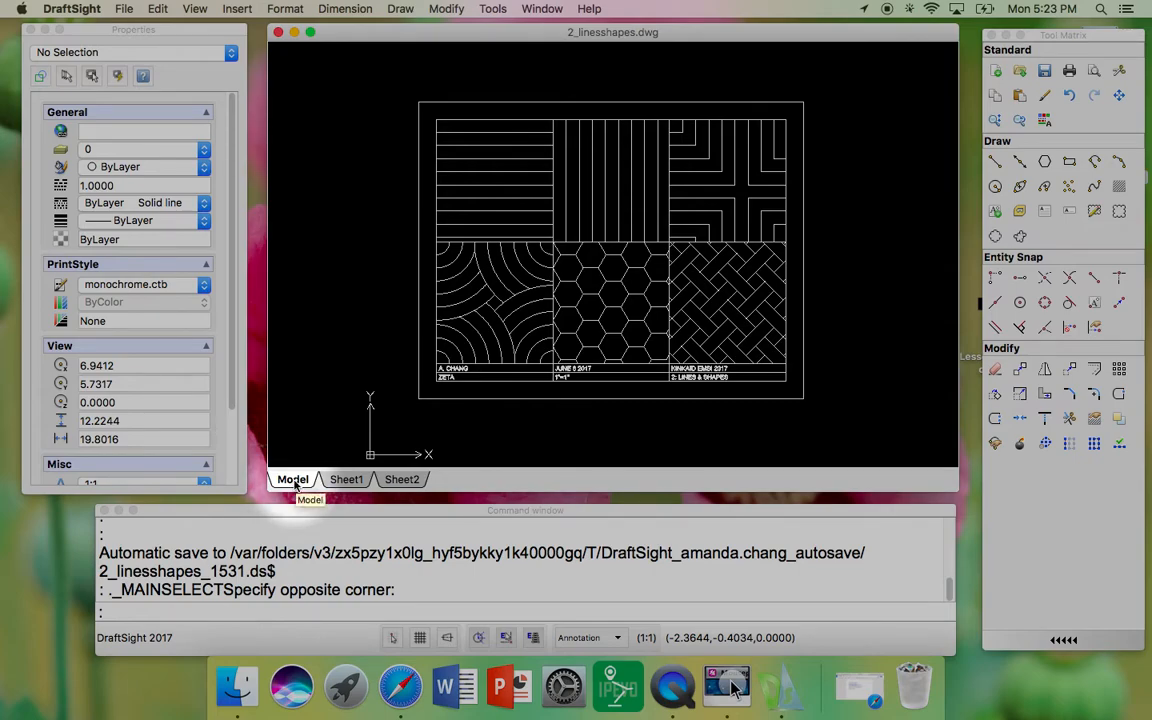
Open the Sheet1 layout of the drawing.
left_click(345, 480)
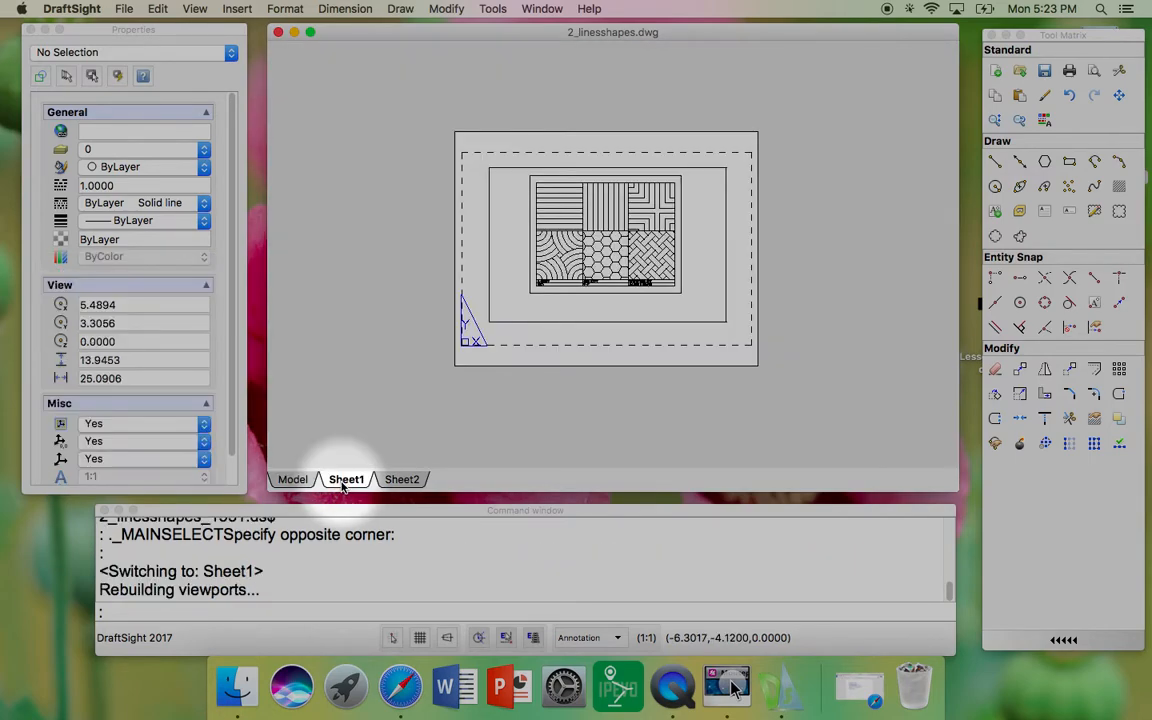
scroll(622, 257, "up", 1)
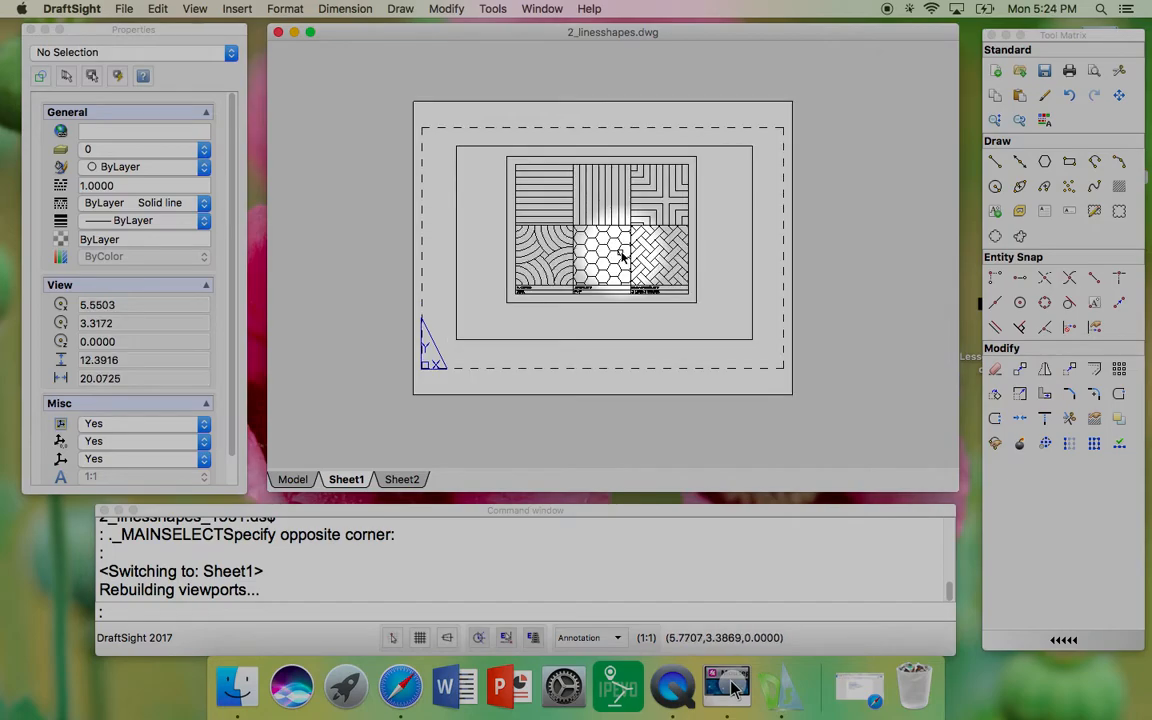
scroll(622, 257, "up", 1)
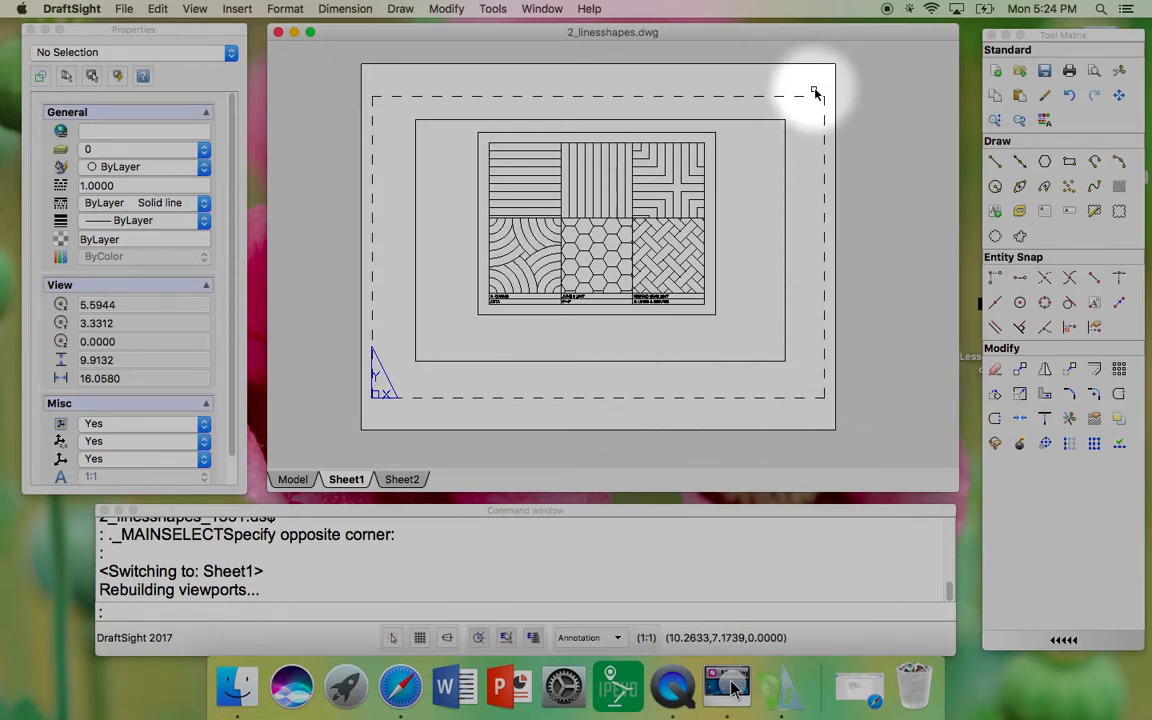
Stretch the viewport's upper-left and lower-right corners outward beyond the paper edges, to about 13.11 wide and 10.67 high.
left_click(497, 120)
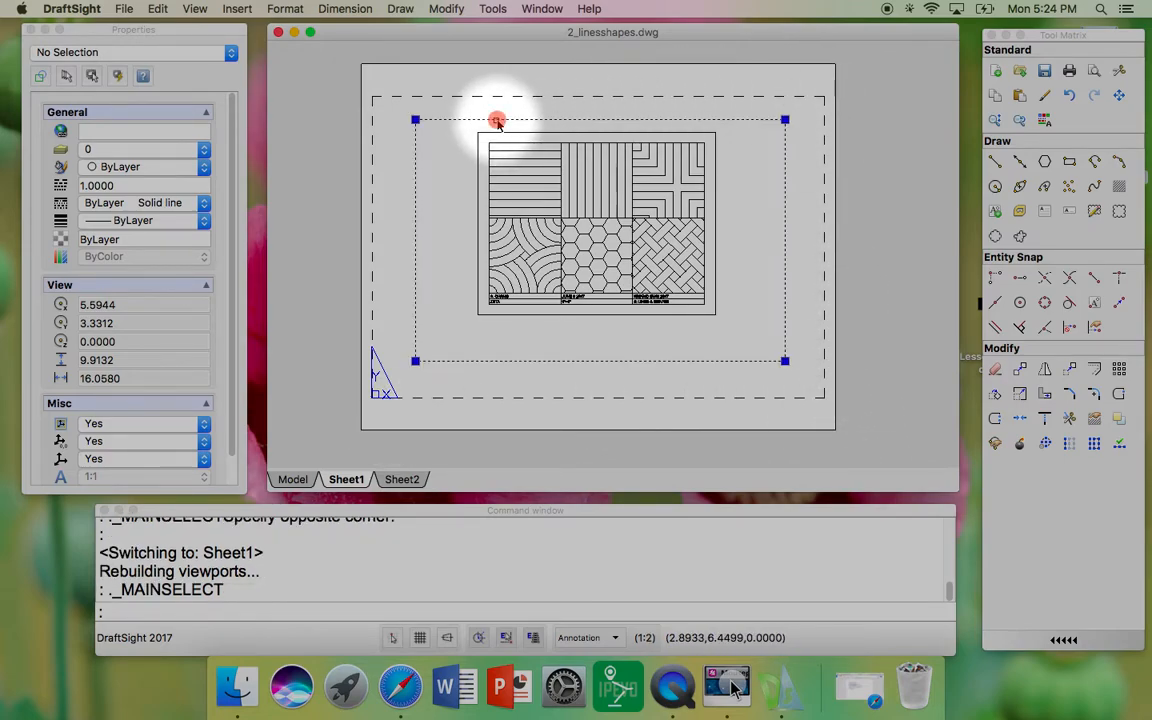
left_click(415, 120)
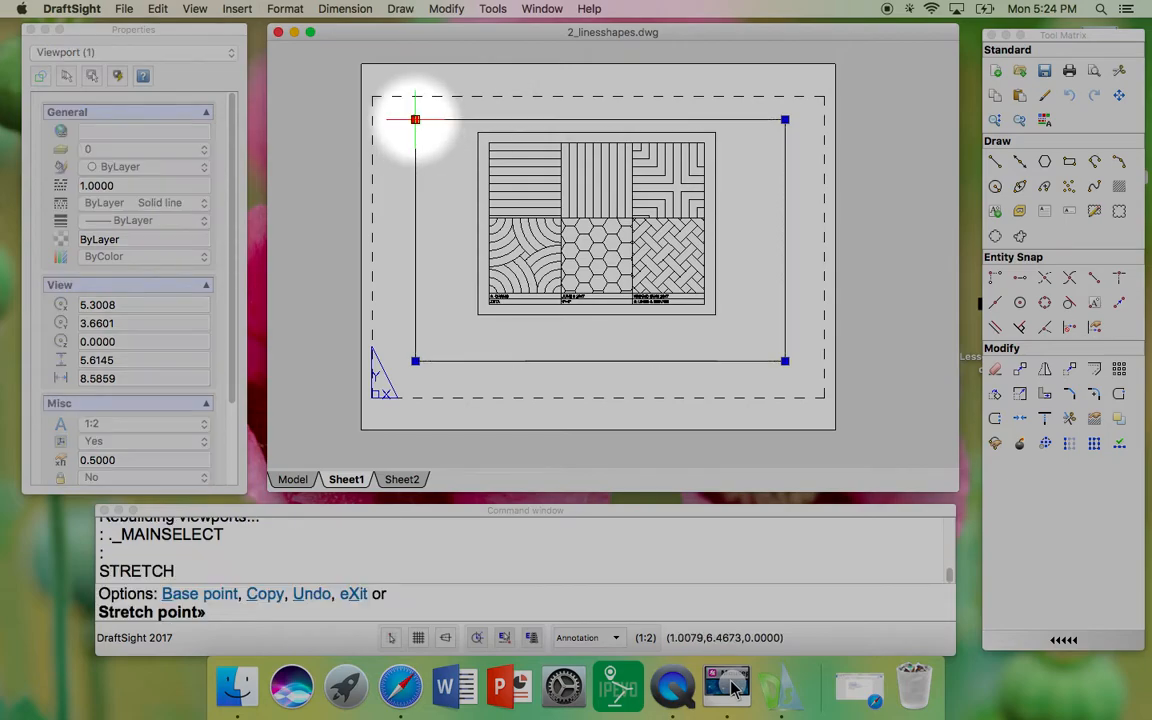
scroll(363, 150, "down", 3)
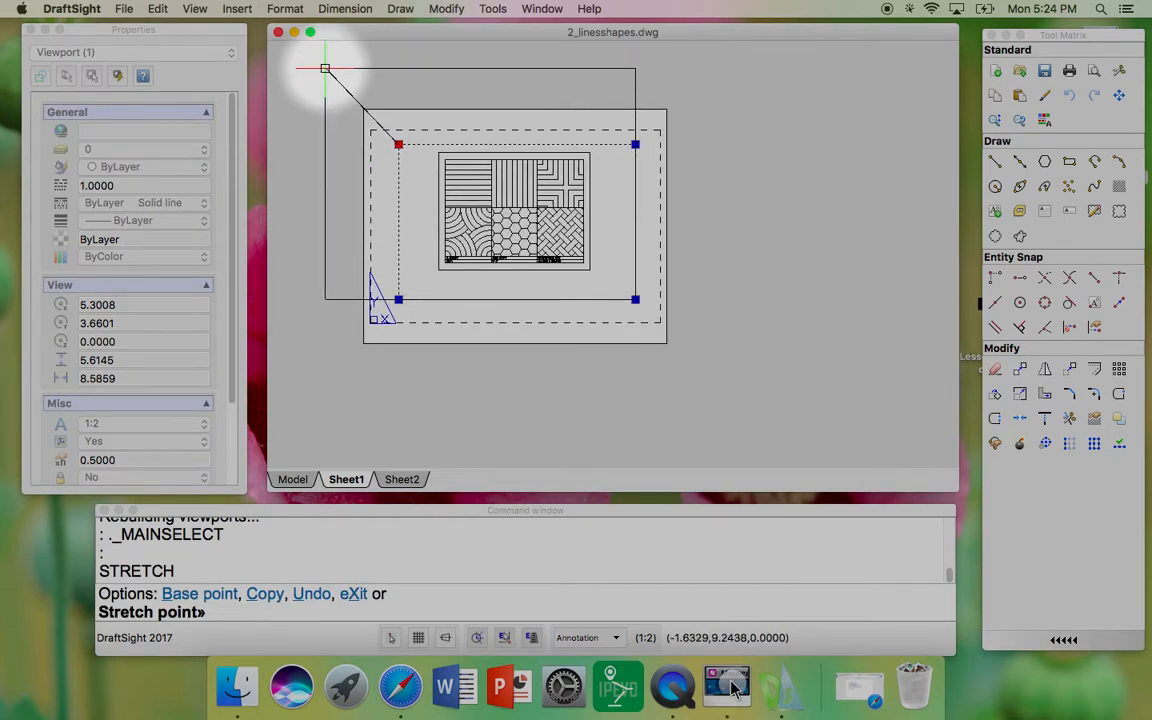
left_click(331, 79)
left_click(635, 299)
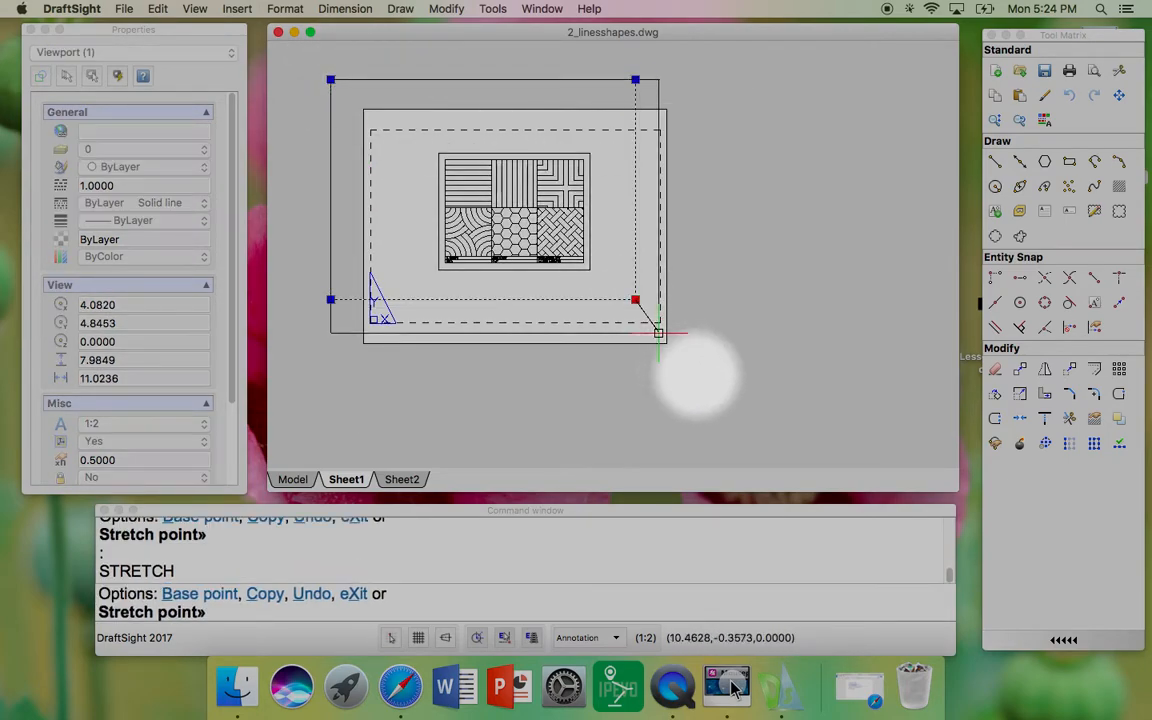
left_click(692, 374)
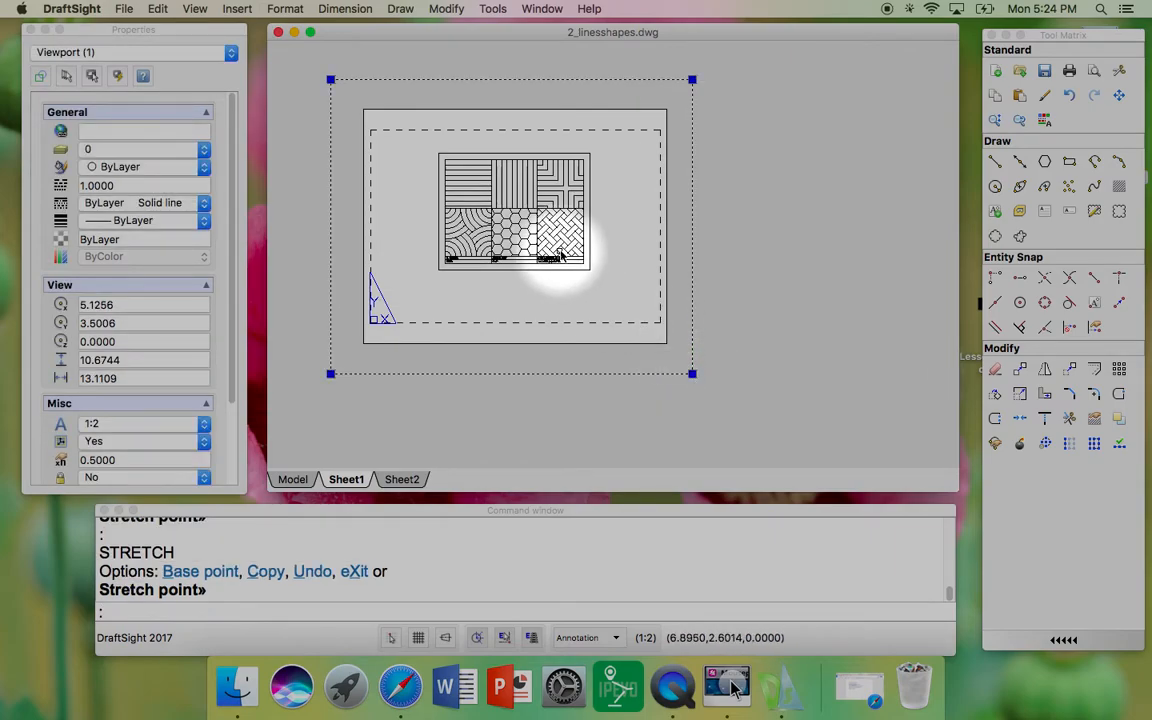
scroll(560, 258, "up", 1)
key("Escape")
key("Escape")
middle_click_drag(545, 235, 599, 256)
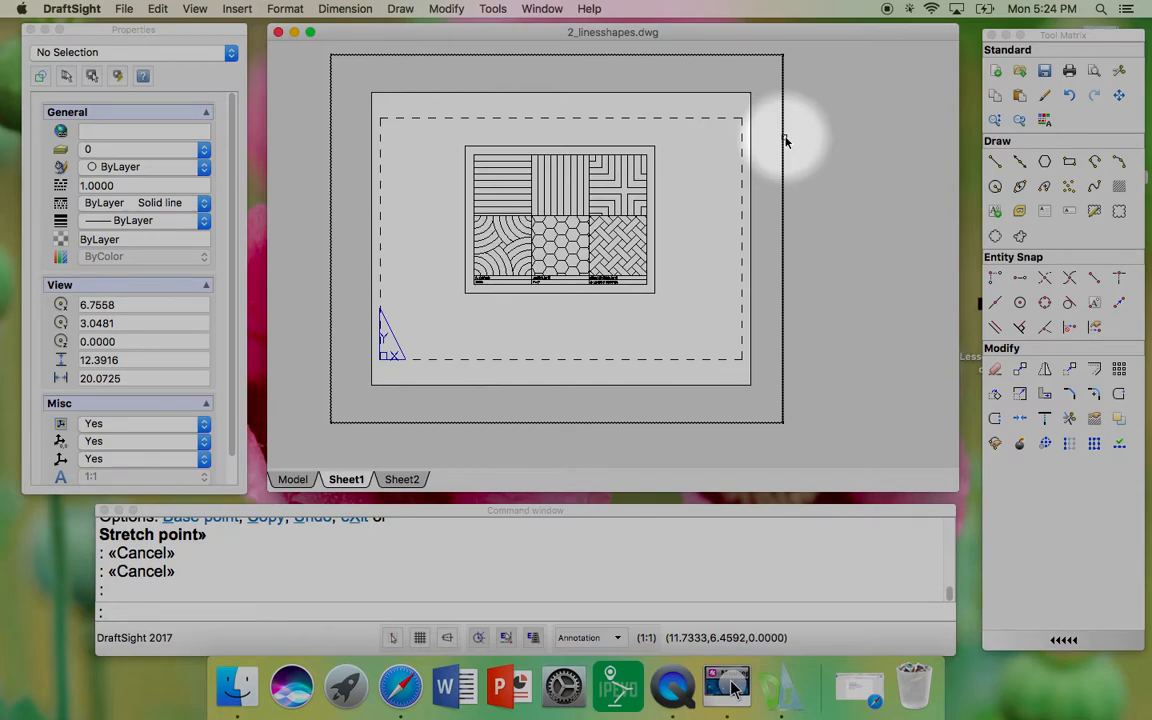
Select the enlarged viewport on Sheet1 and set its annotation scale to 1:1.
left_click(785, 142)
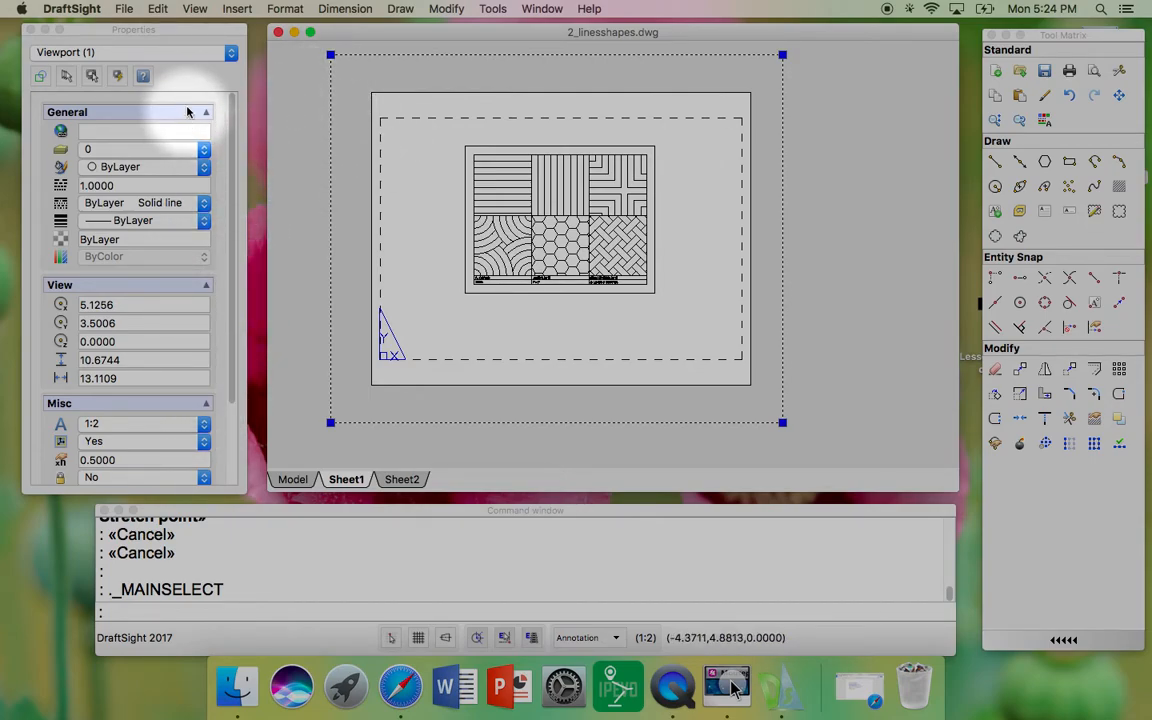
left_click(176, 75)
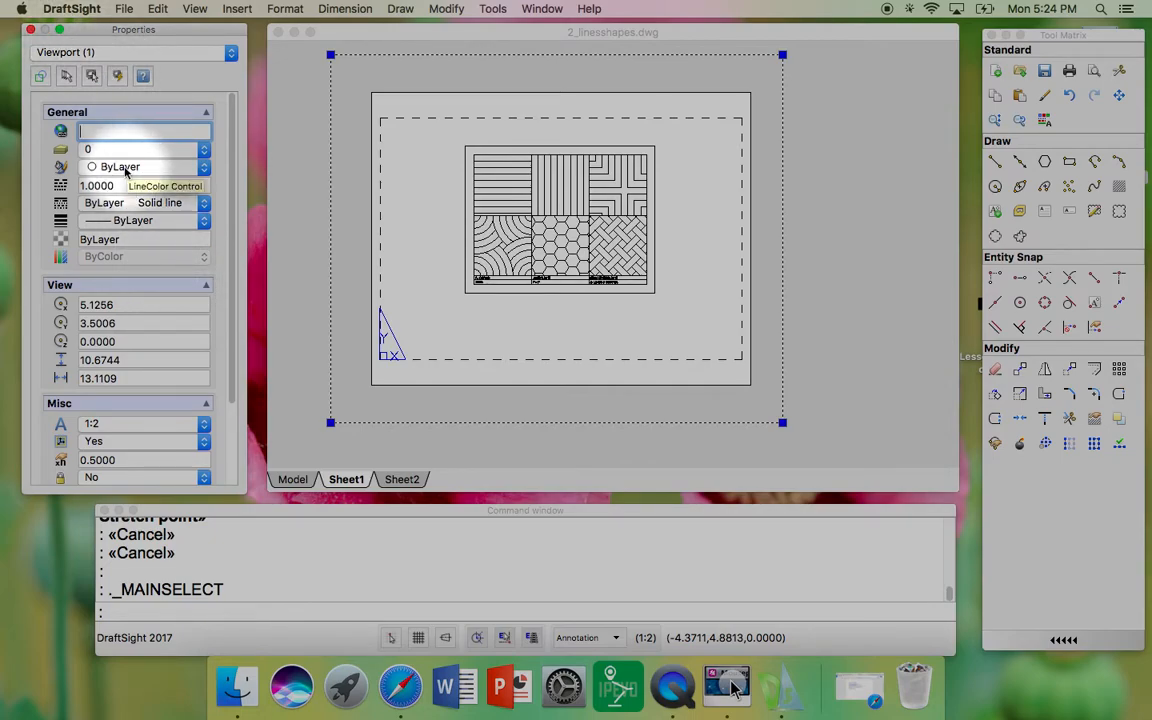
scroll(144, 185, "down", 2)
scroll(144, 185, "up", 2)
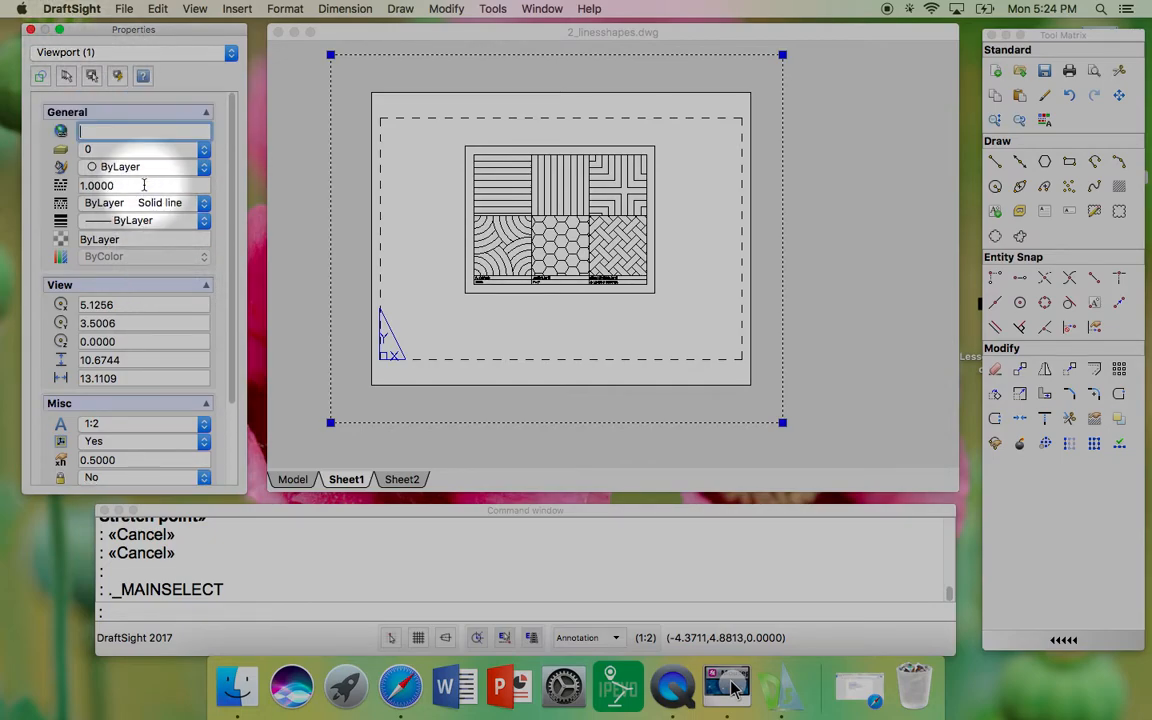
left_click(203, 152)
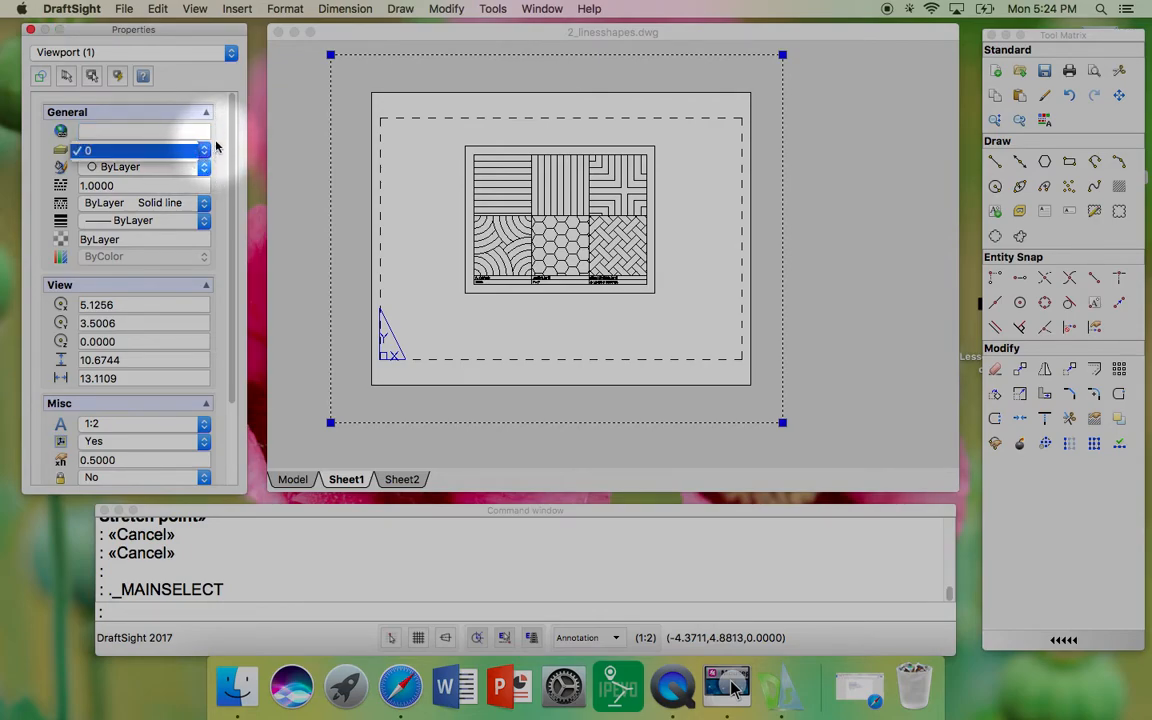
left_click(213, 145)
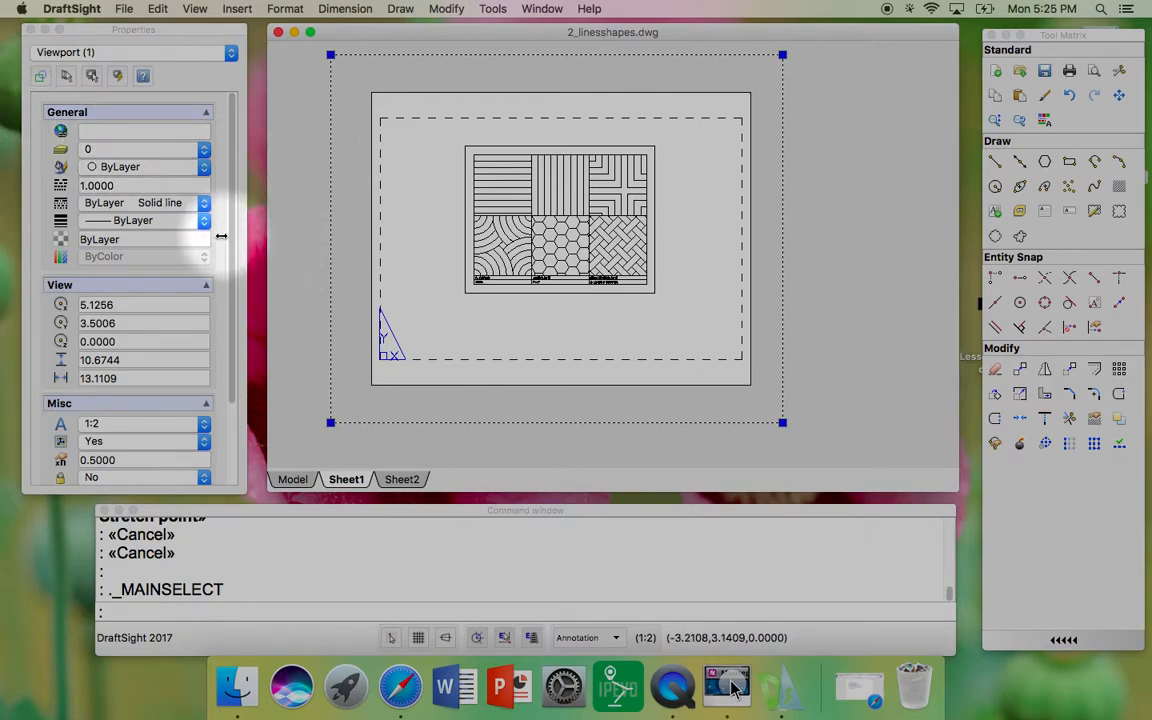
left_click(236, 323)
left_click_drag(234, 323, 236, 384)
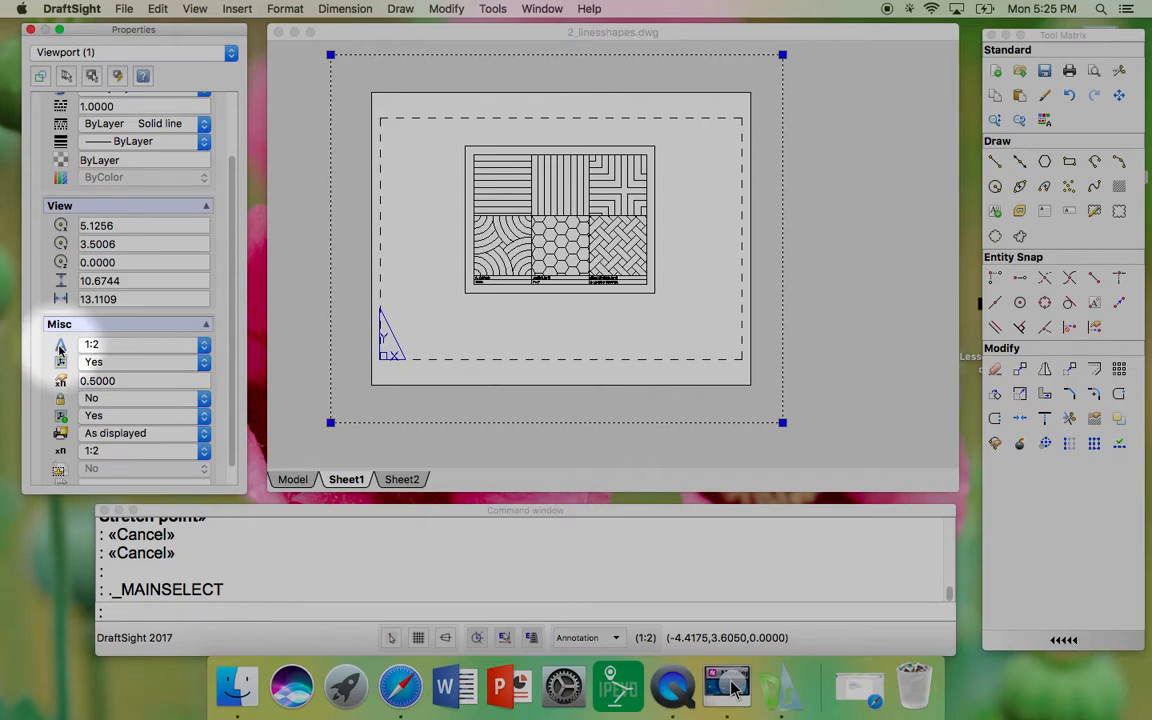
left_click(204, 344)
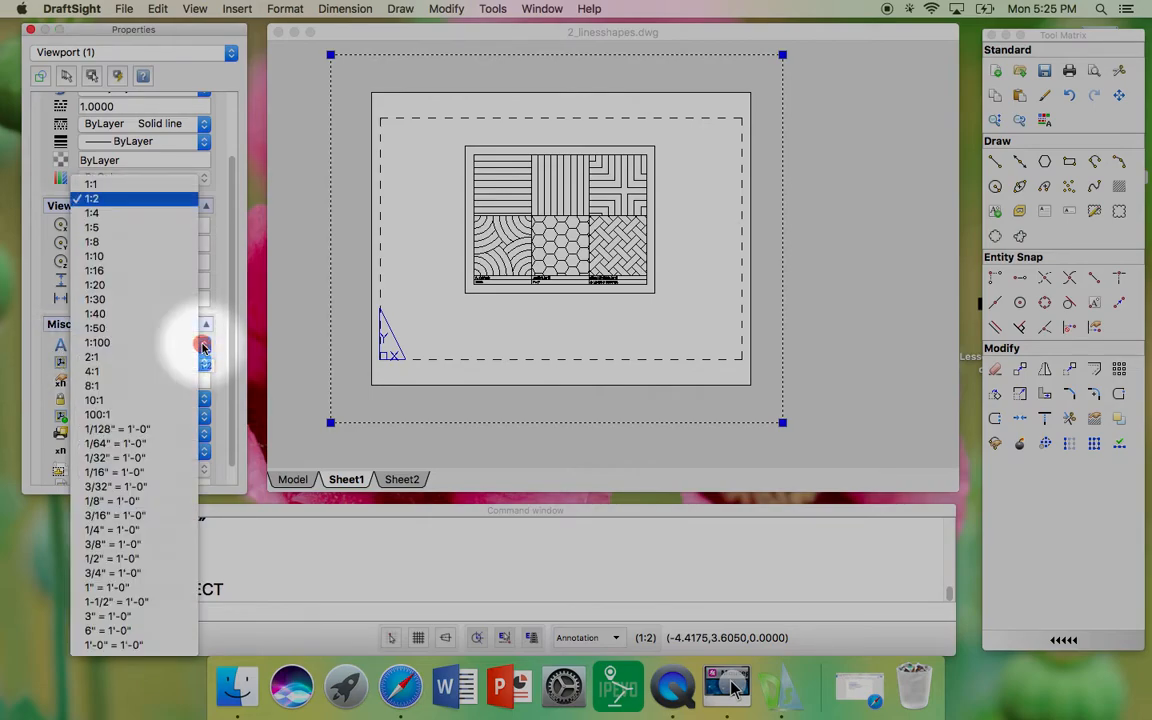
left_click(91, 186)
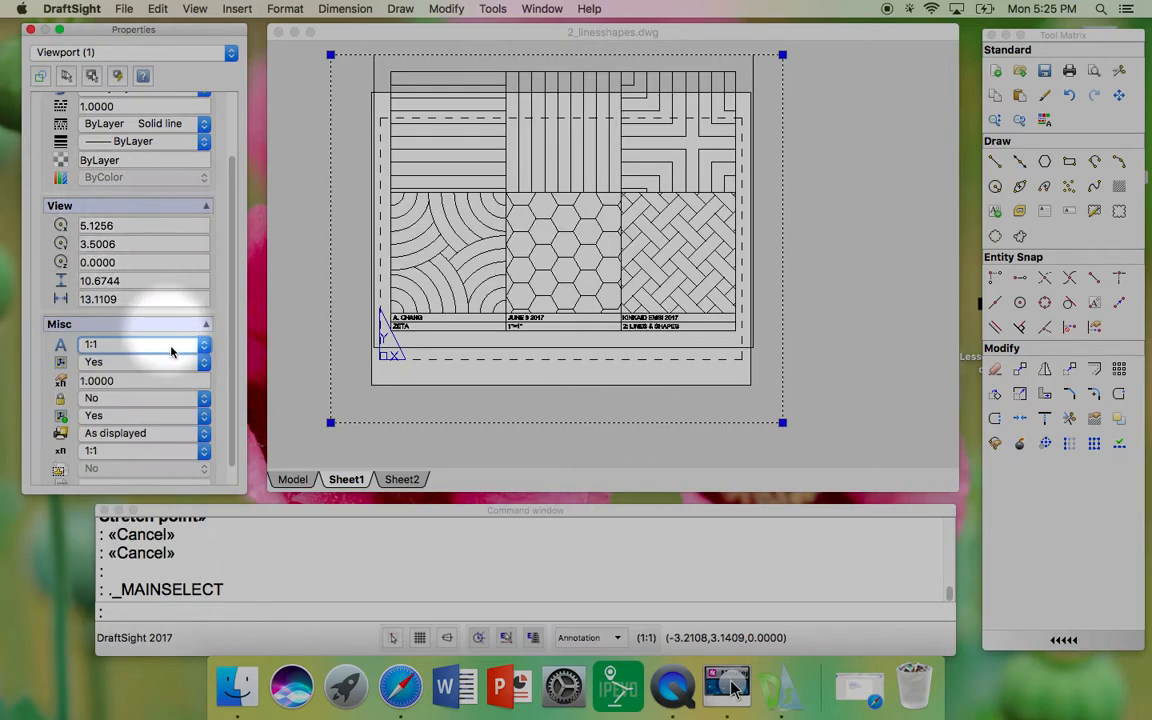
Try the viewport's annotation scale at 1:5, and return it to 1:1.
left_click(193, 344)
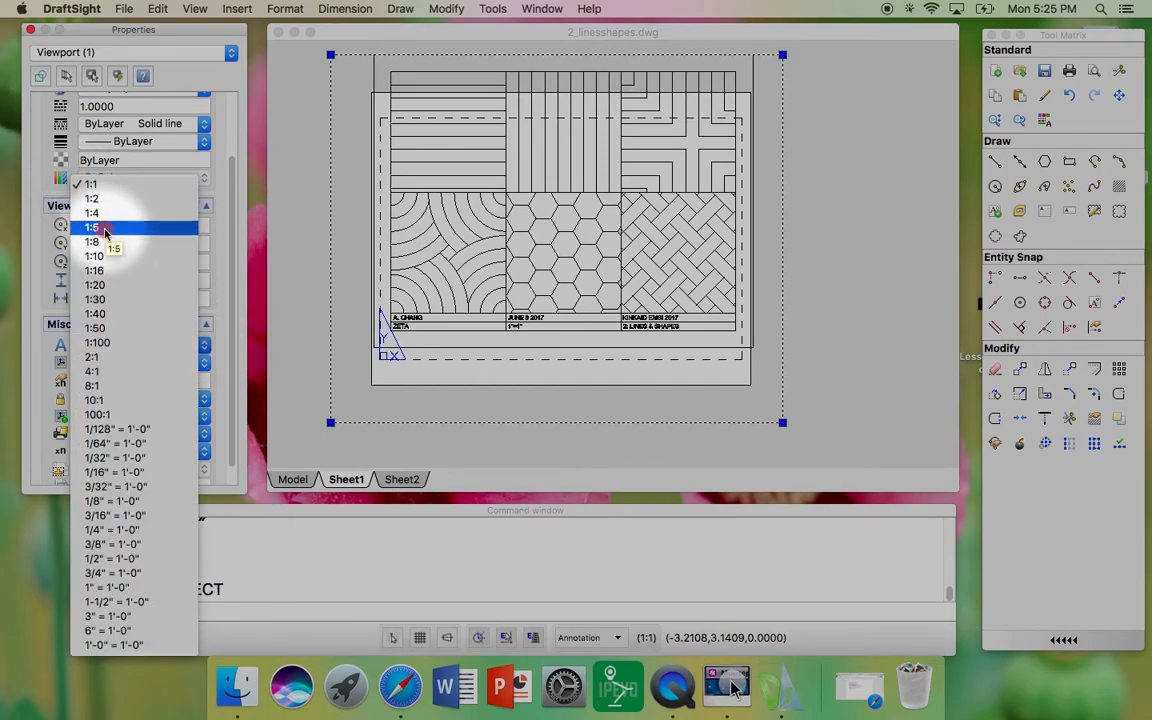
left_click(172, 228)
left_click(200, 344)
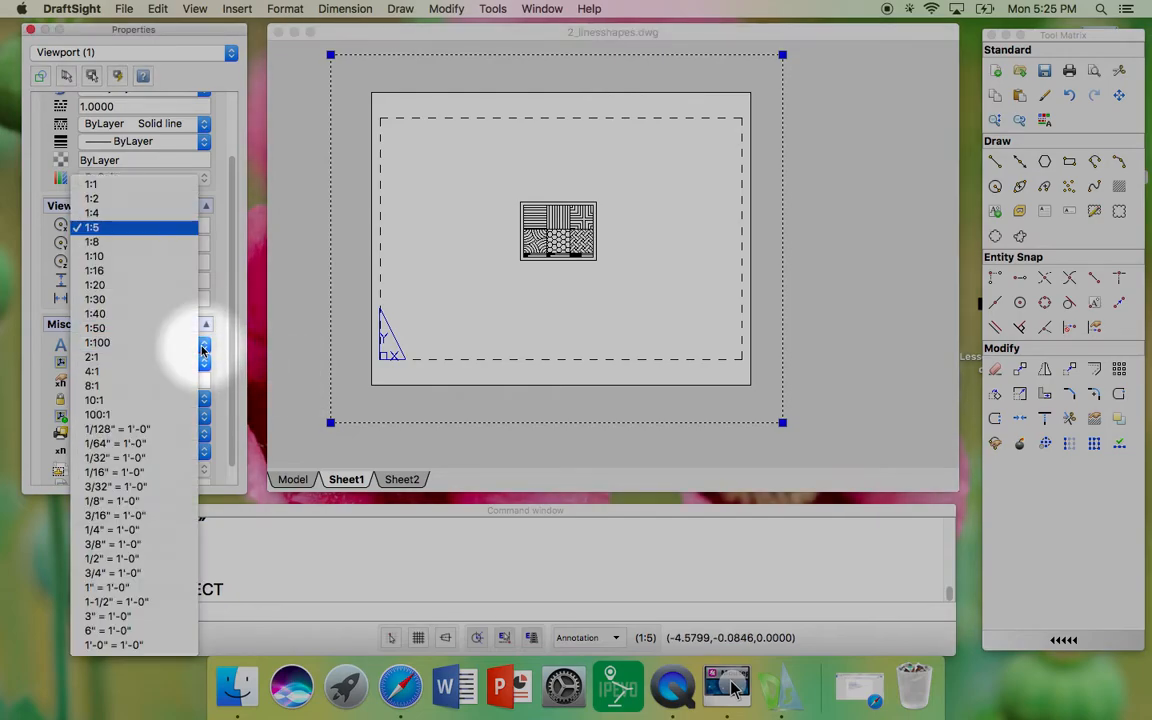
left_click(146, 188)
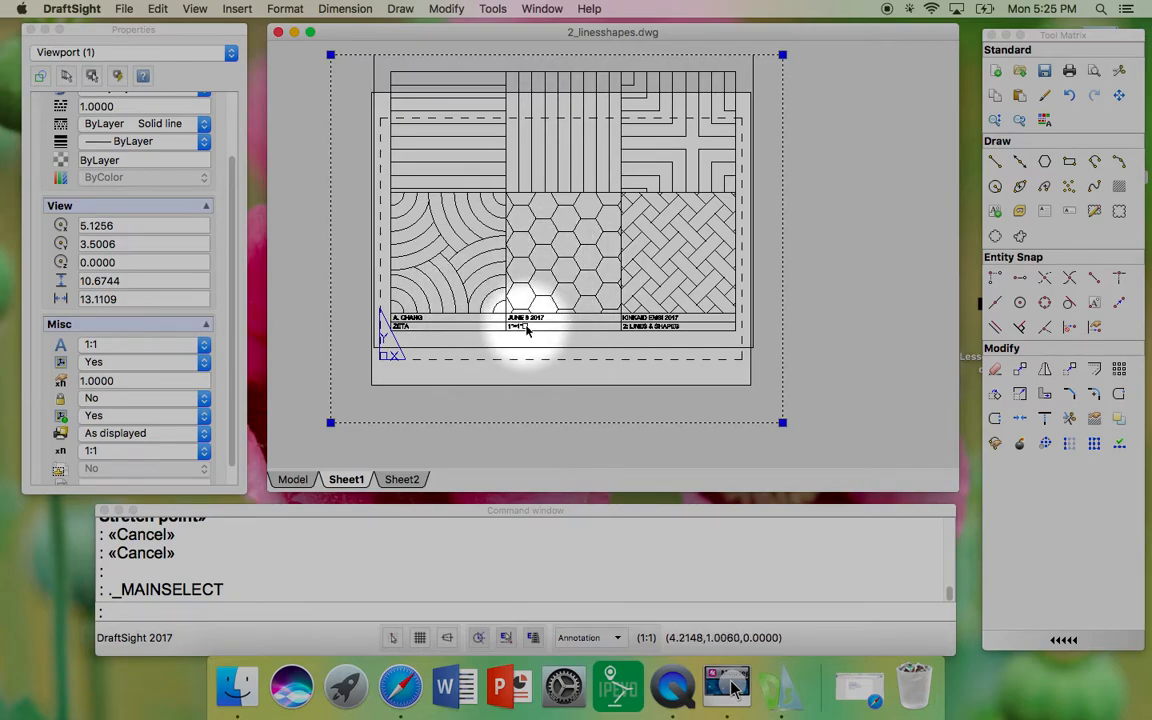
Stretch the viewport's upper edge upward past the drawing's outer border, to a height of about 11.58, and deselect it.
left_click(734, 119)
left_click(734, 96)
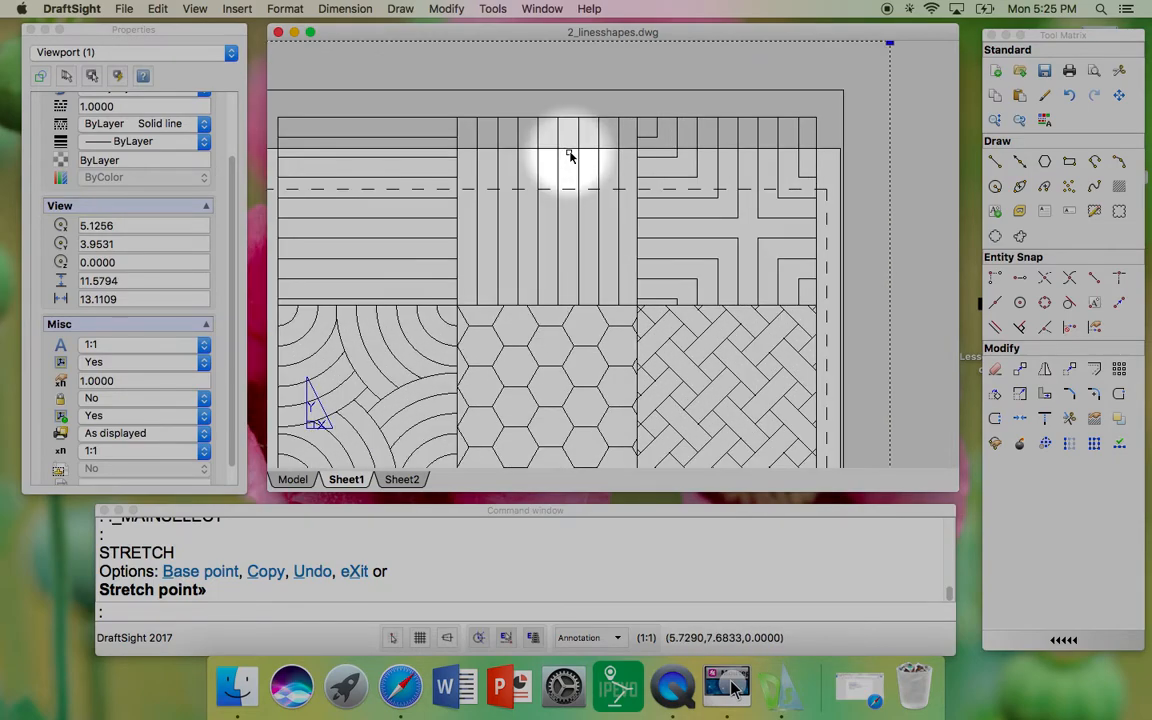
scroll(568, 157, "up", 2)
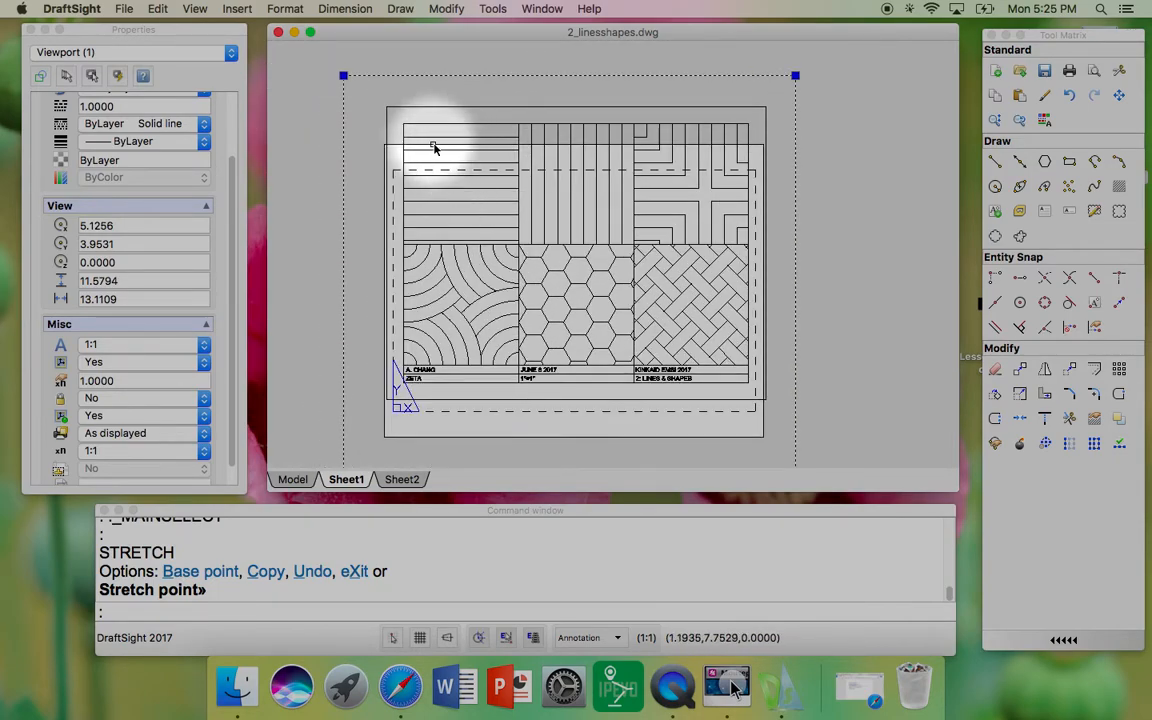
key("Escape")
key("Escape")
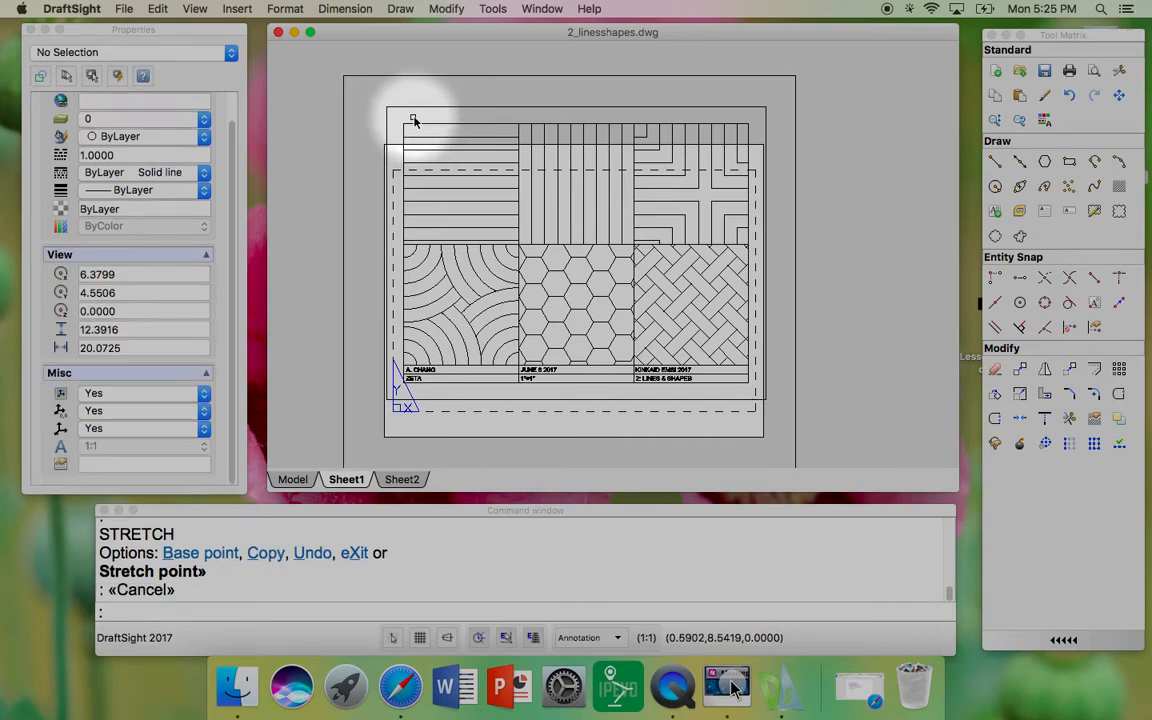
middle_click_drag(480, 168, 481, 155)
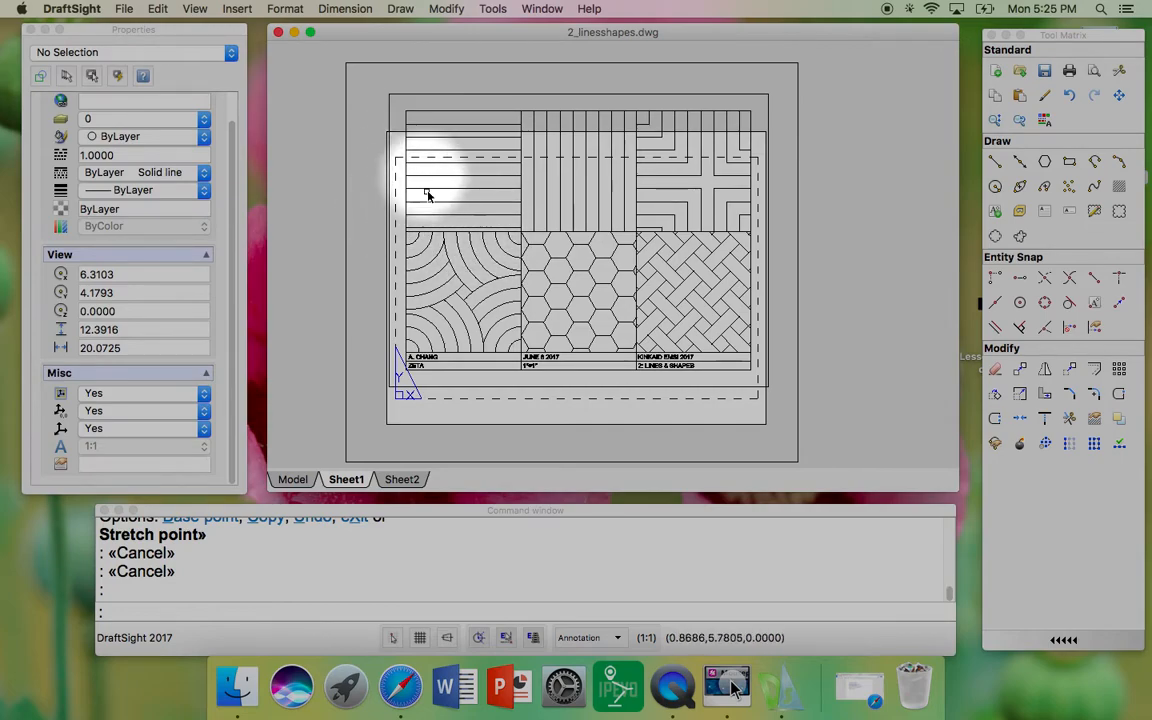
Move the viewport from the upper-left corner of the drawing's outer border to the upper-left corner of the paper.
left_click(410, 106)
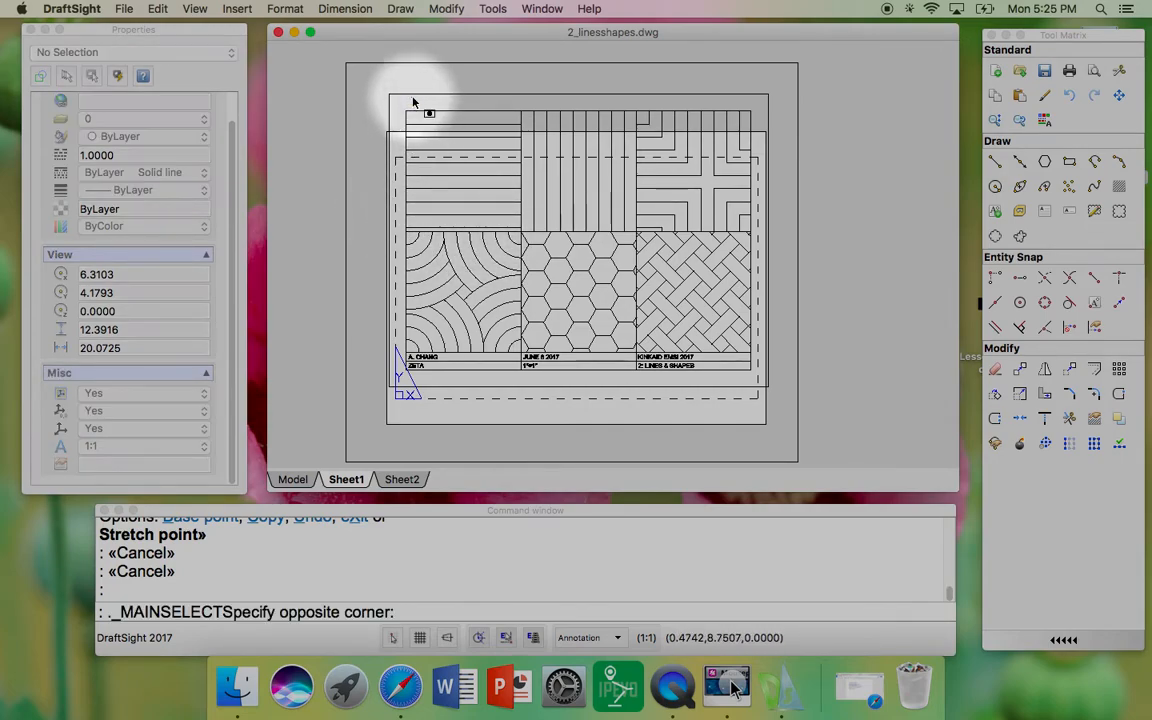
left_click(372, 60)
type("m")
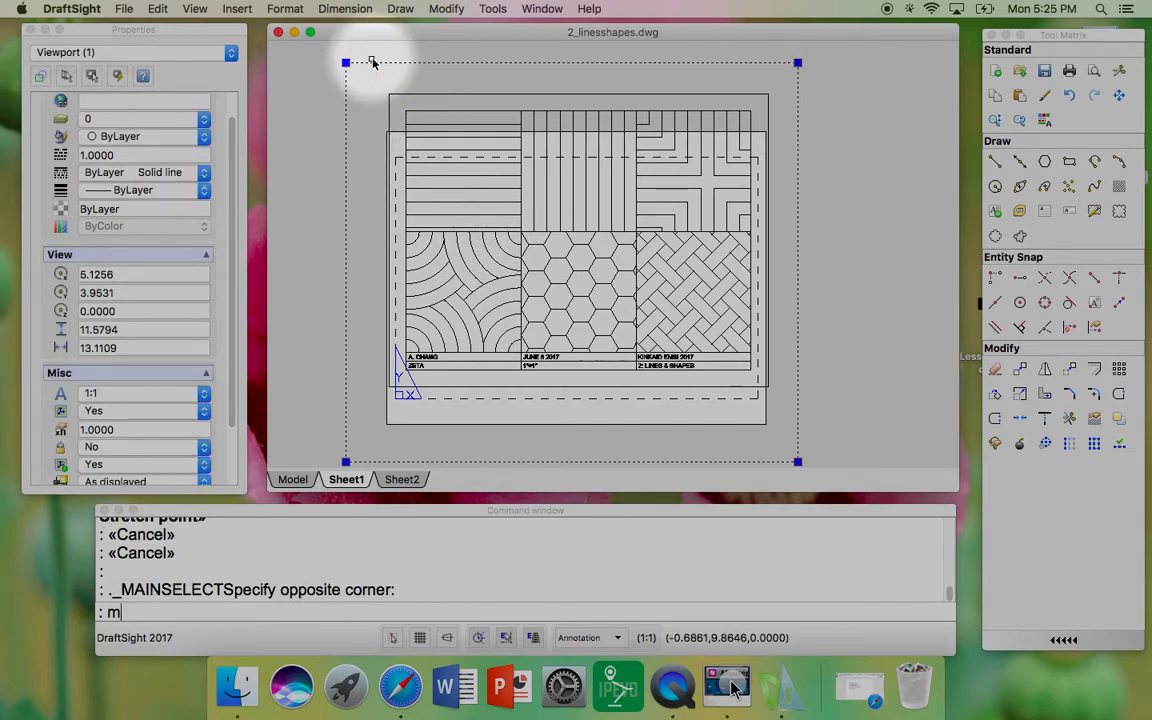
type("ove")
key("Return")
scroll(363, 75, "up", 1)
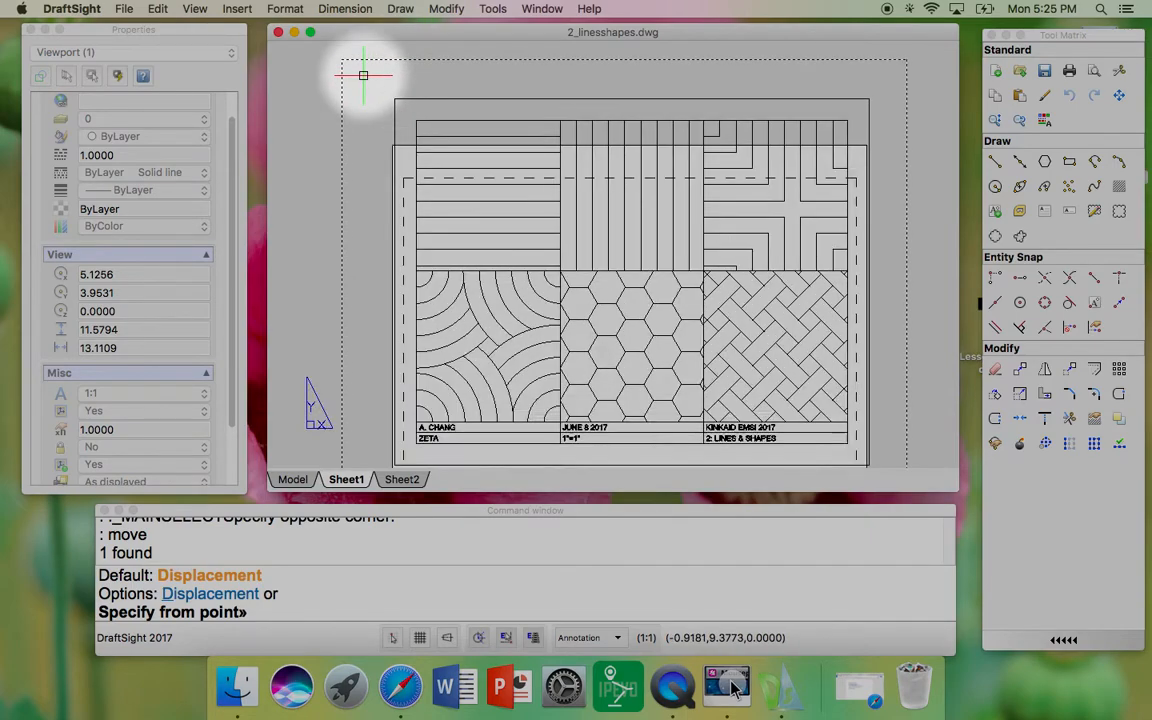
scroll(363, 75, "up", 5)
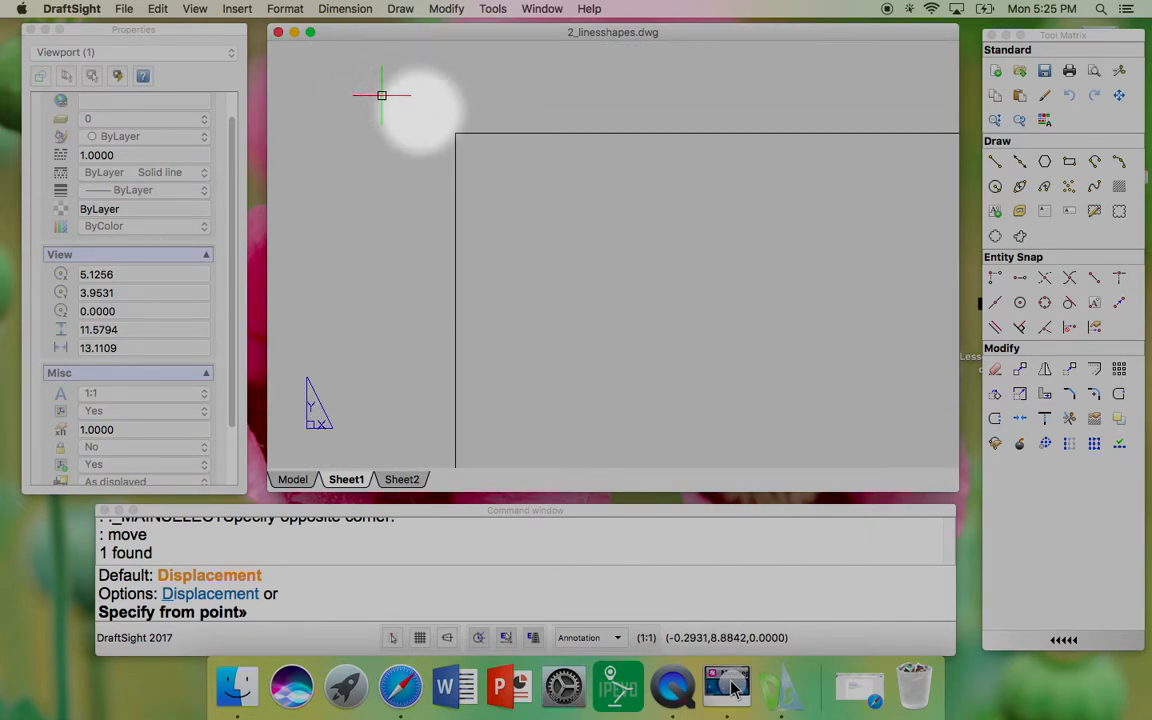
left_click(456, 134)
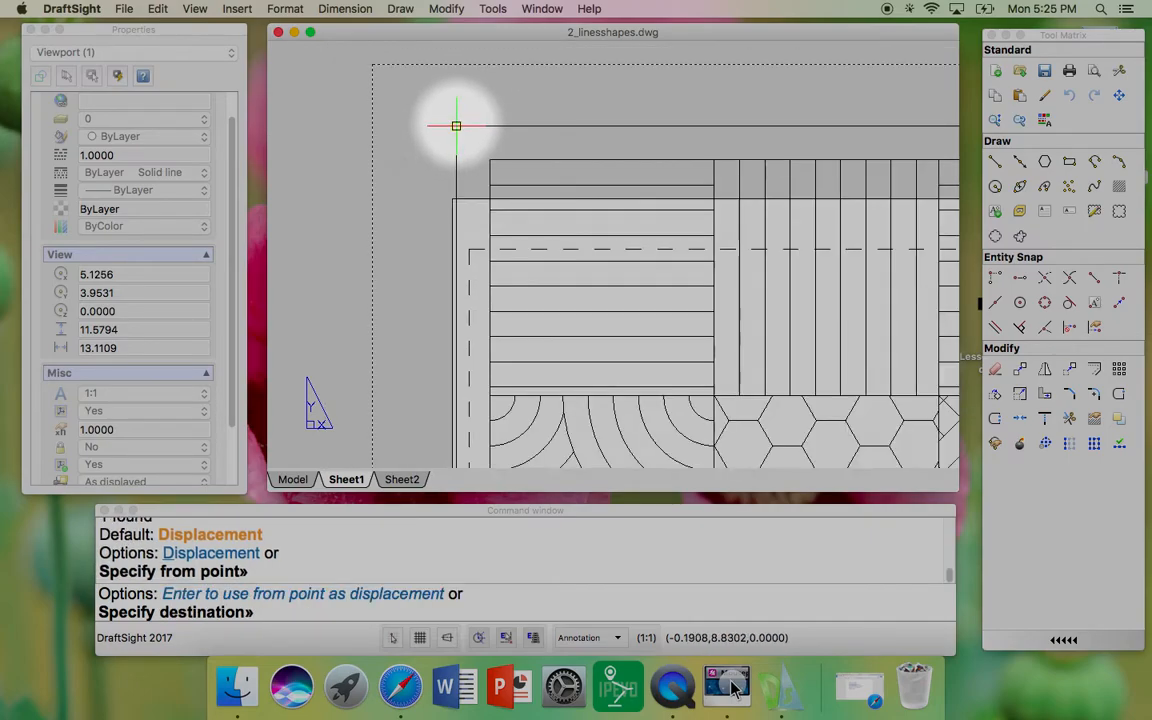
scroll(456, 126, "down", 3)
scroll(450, 167, "up", 3)
scroll(453, 154, "up", 5)
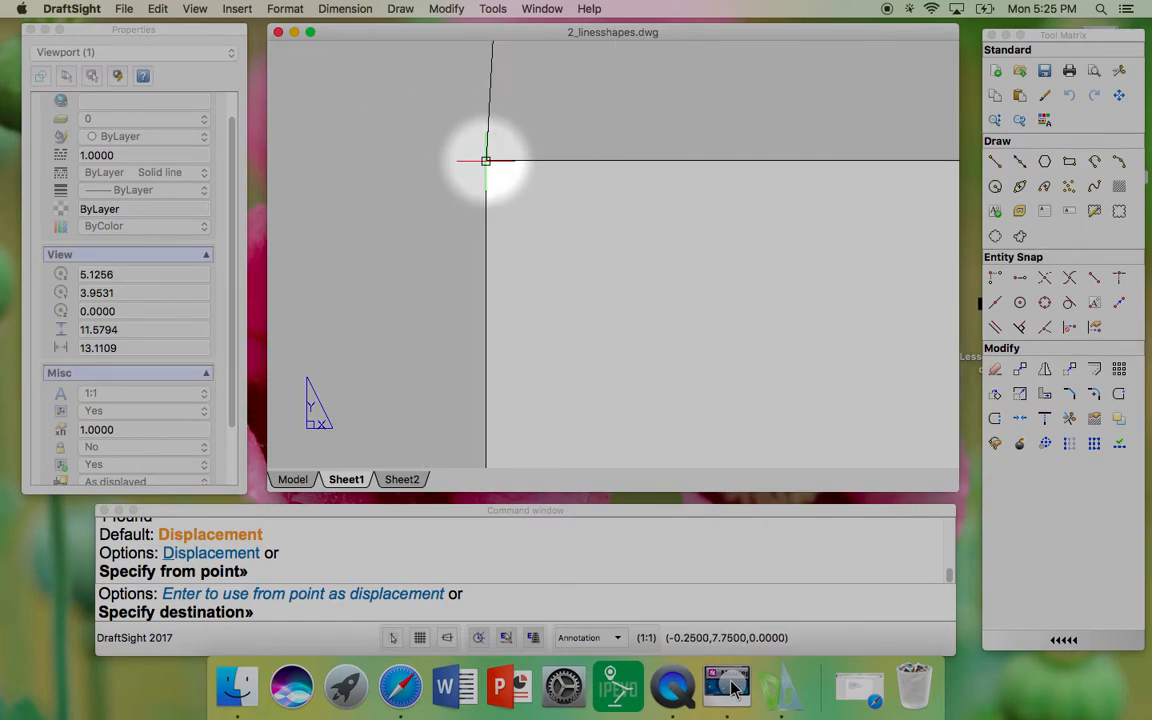
left_click(485, 159)
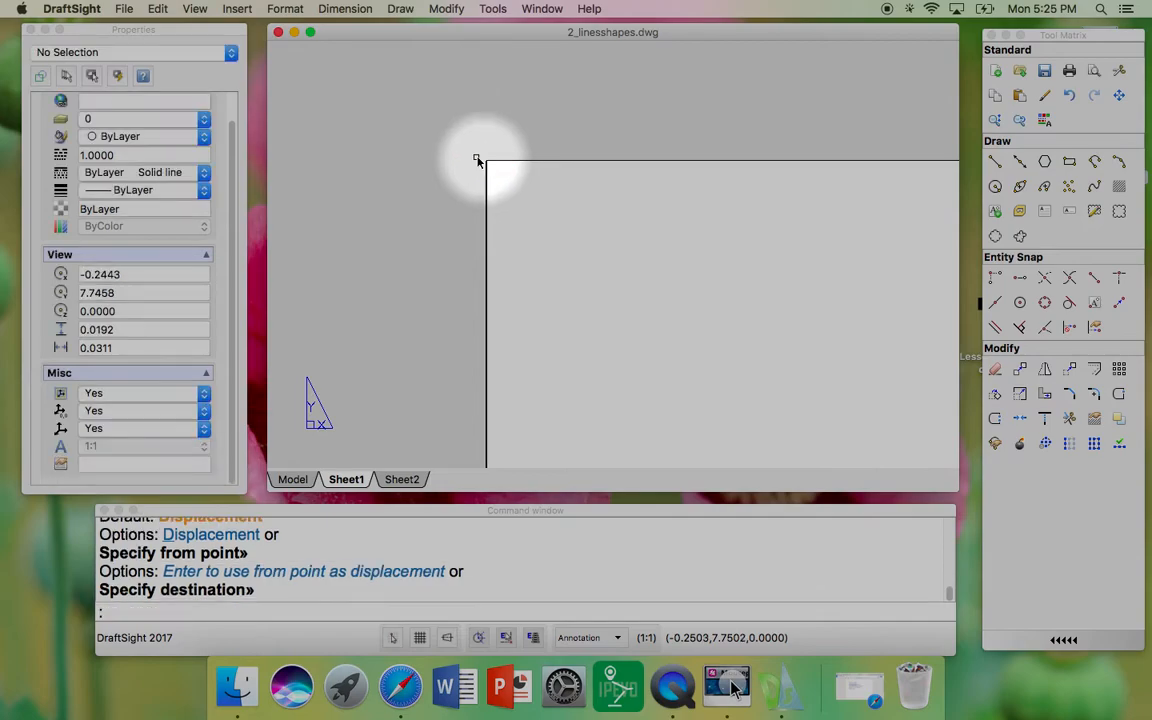
scroll(405, 135, "down", 4)
scroll(401, 136, "down", 6)
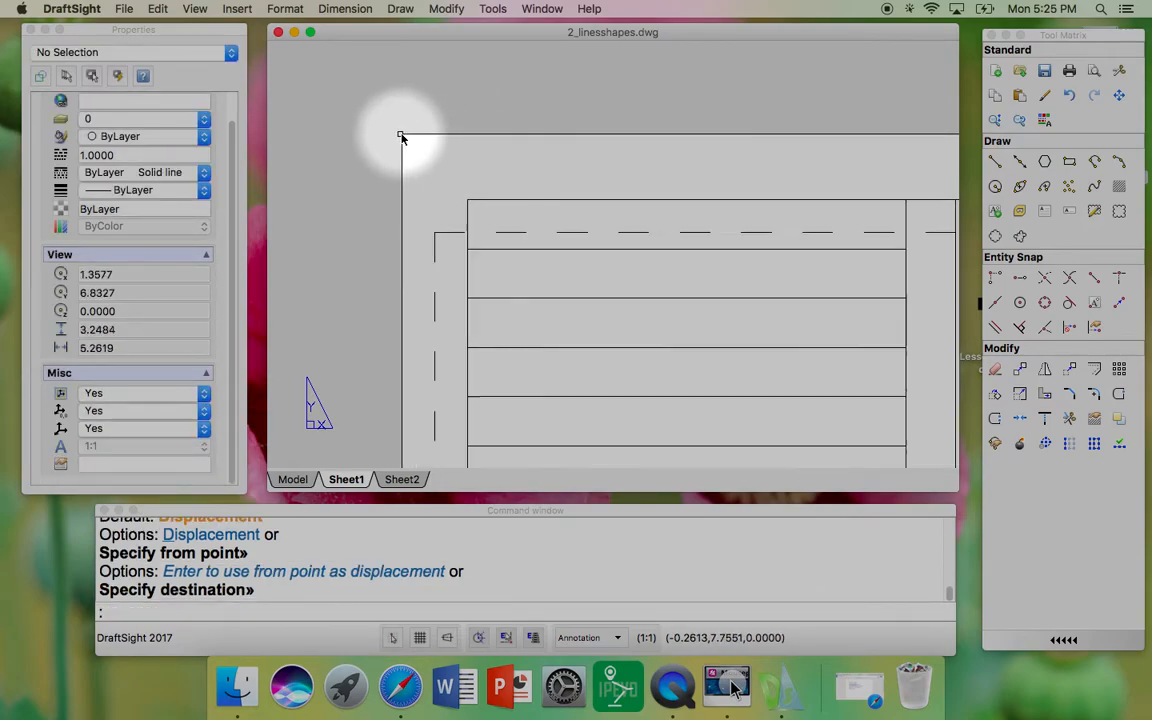
scroll(418, 148, "up", 1)
scroll(422, 151, "up", 2)
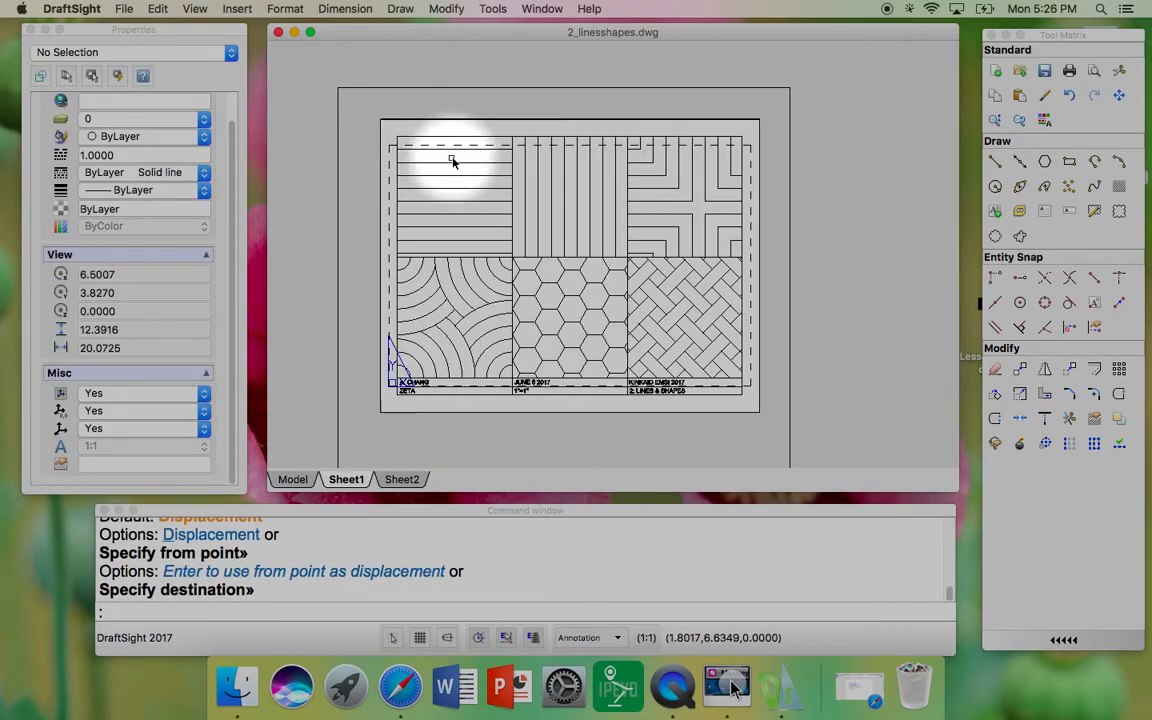
scroll(500, 186, "up", 1)
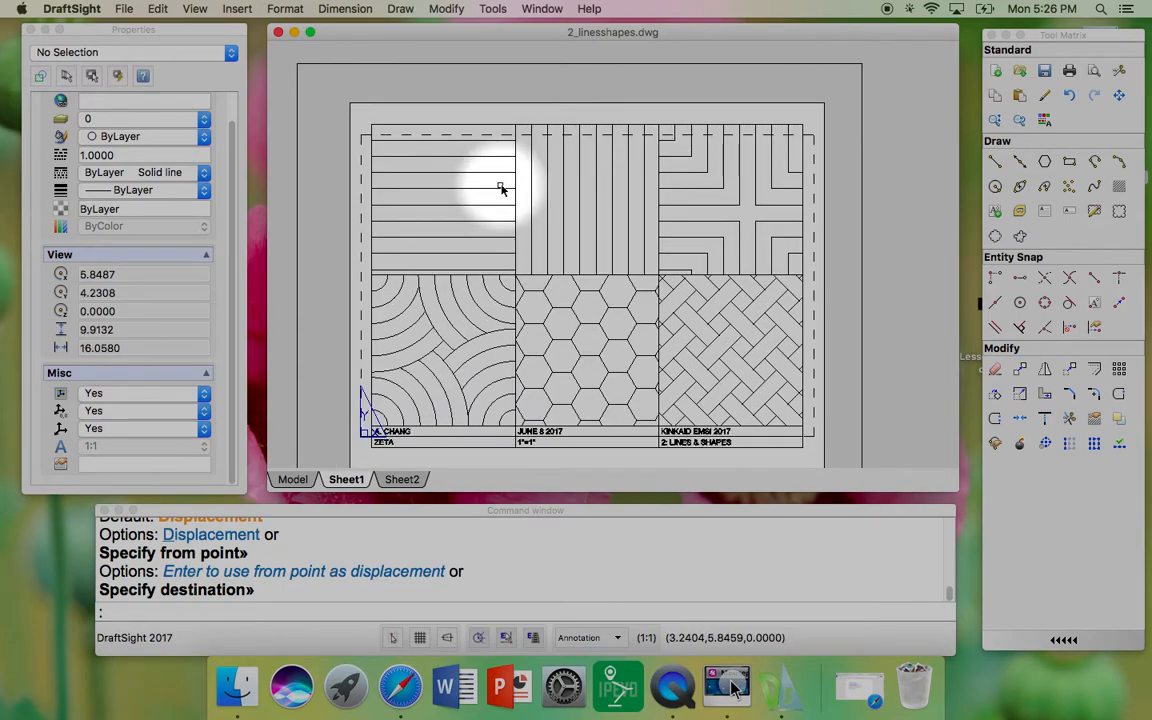
scroll(545, 185, "up", 2)
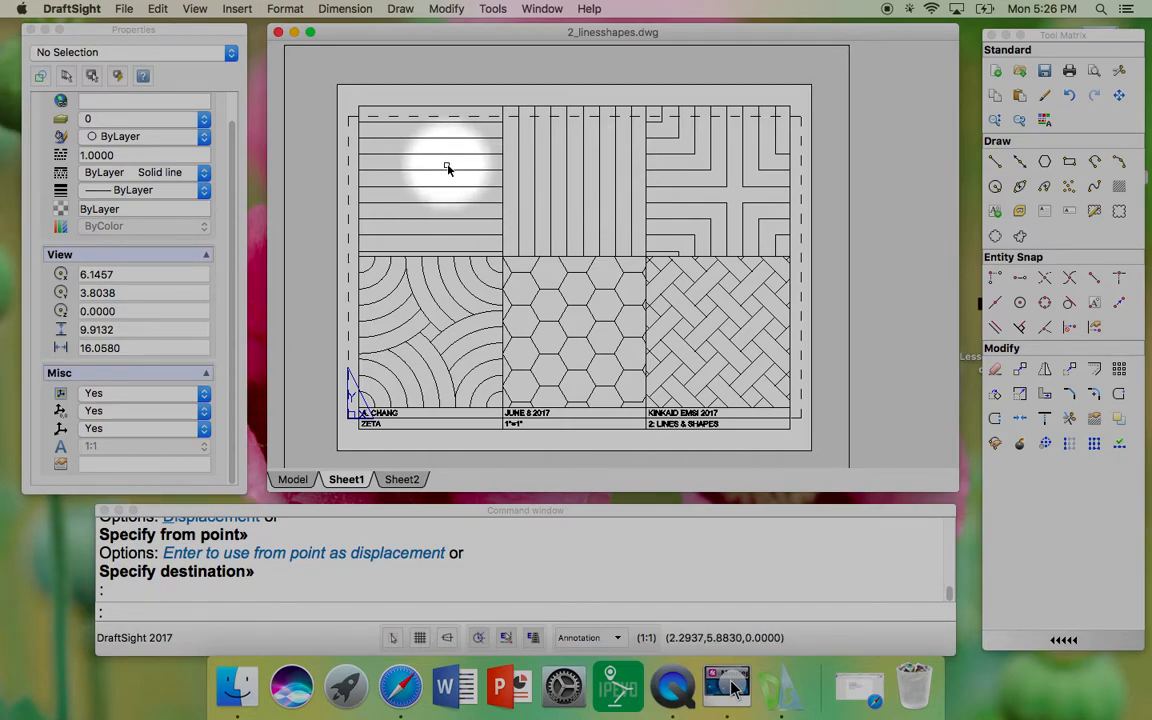
Select the viewport on Sheet1 and move it straight up by a displacement of .75.
scroll(455, 214, "down", 1)
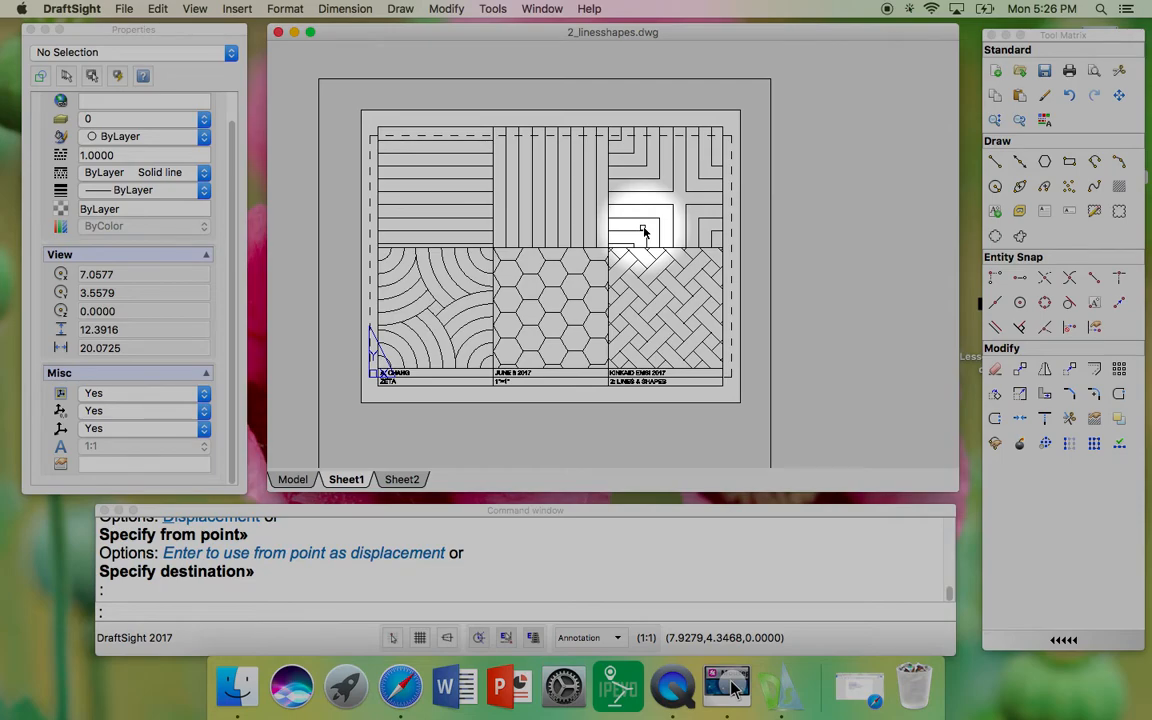
scroll(562, 197, "down", 1)
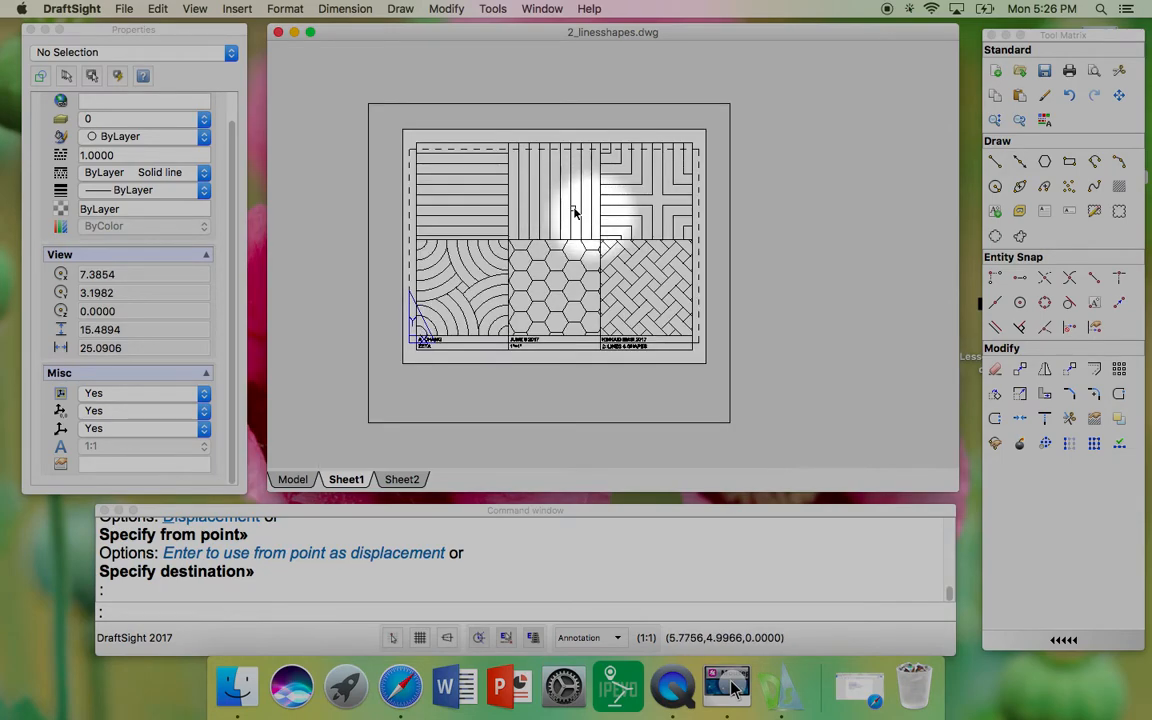
left_click(768, 275)
left_click(373, 113)
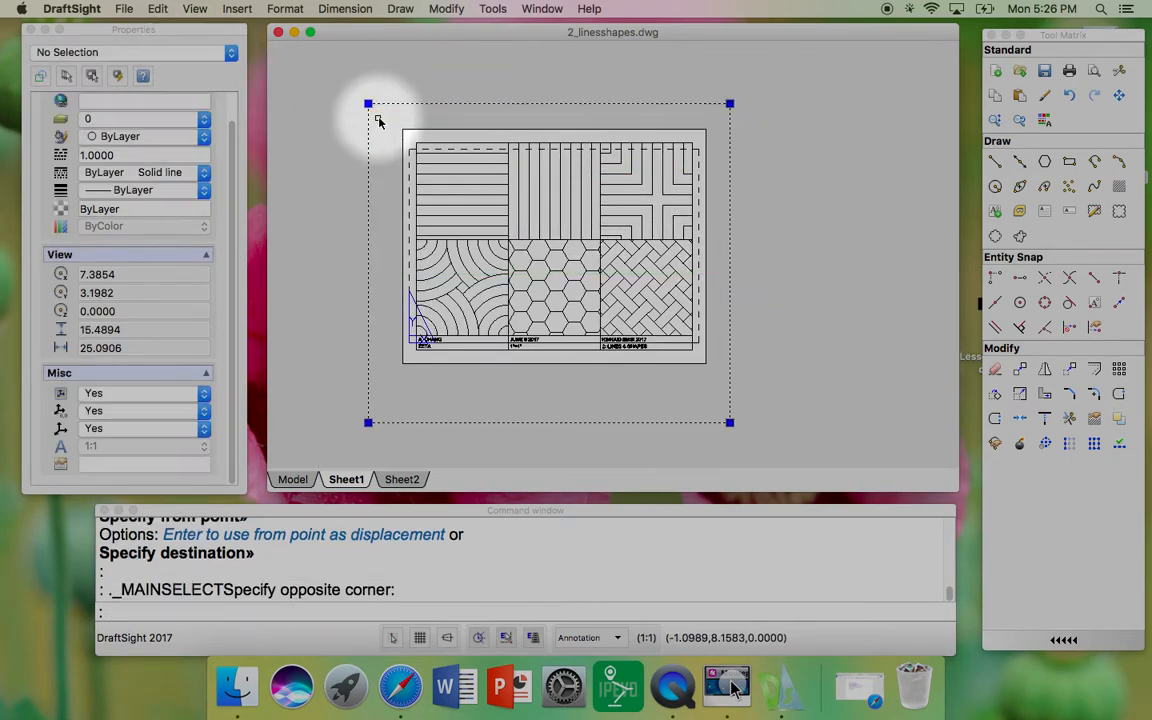
type("move")
key("Return")
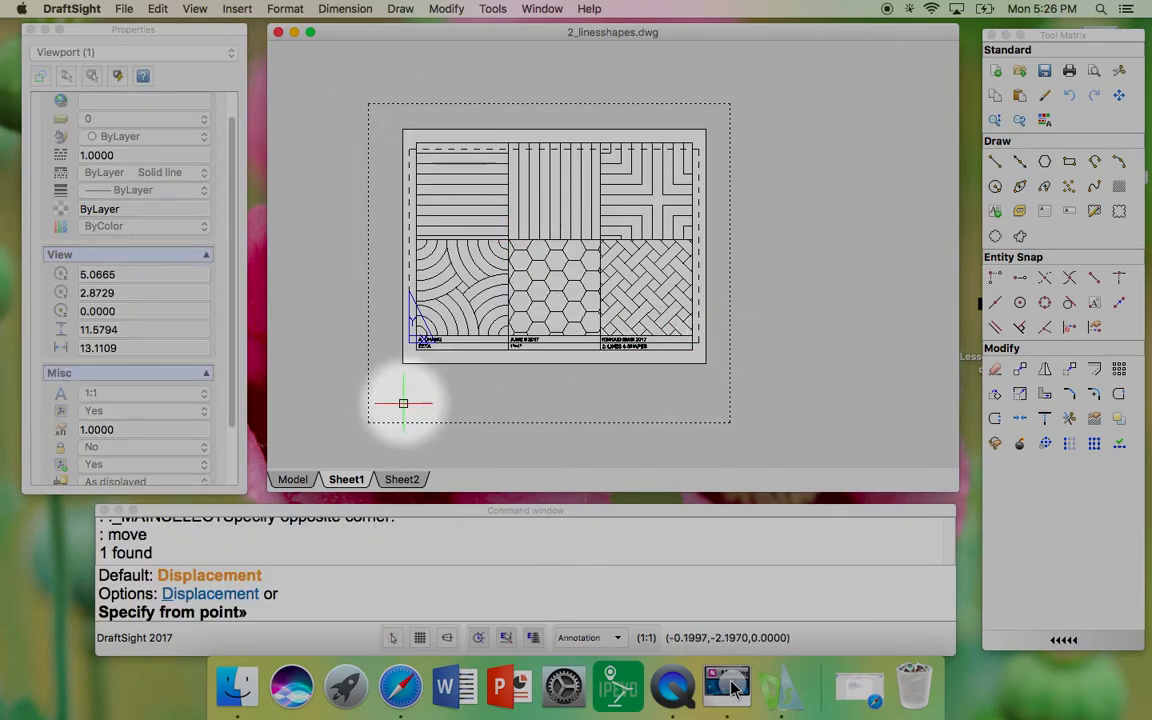
type("d")
key("Return")
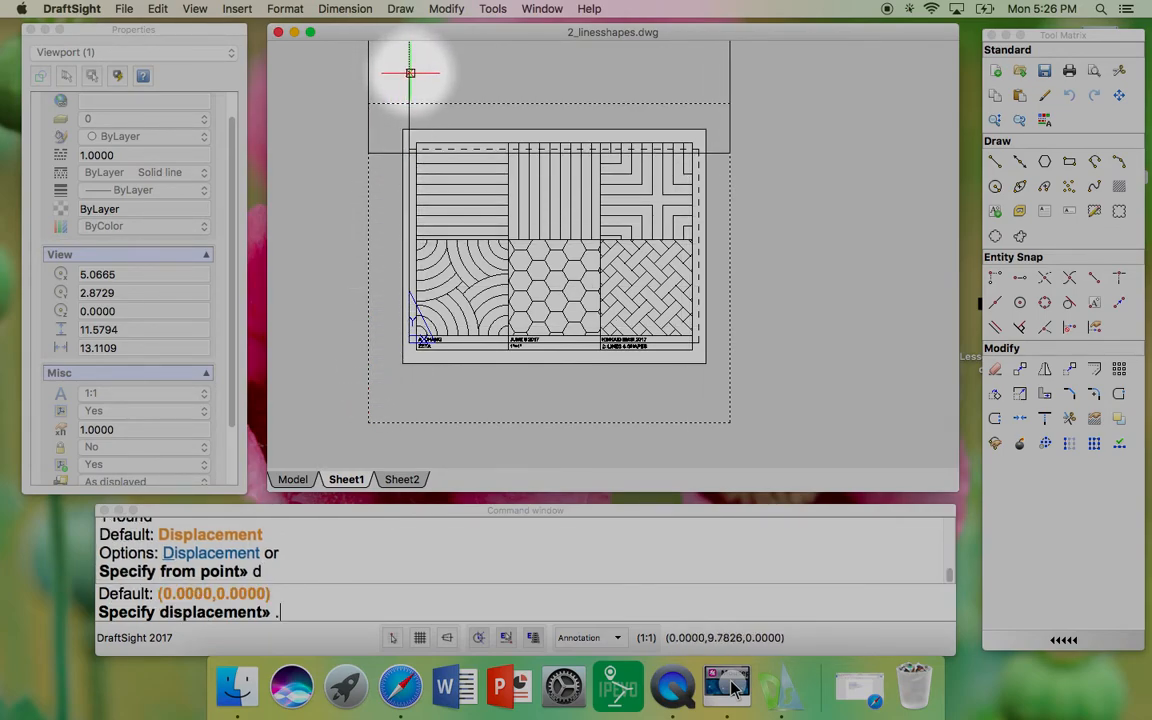
key("Return")
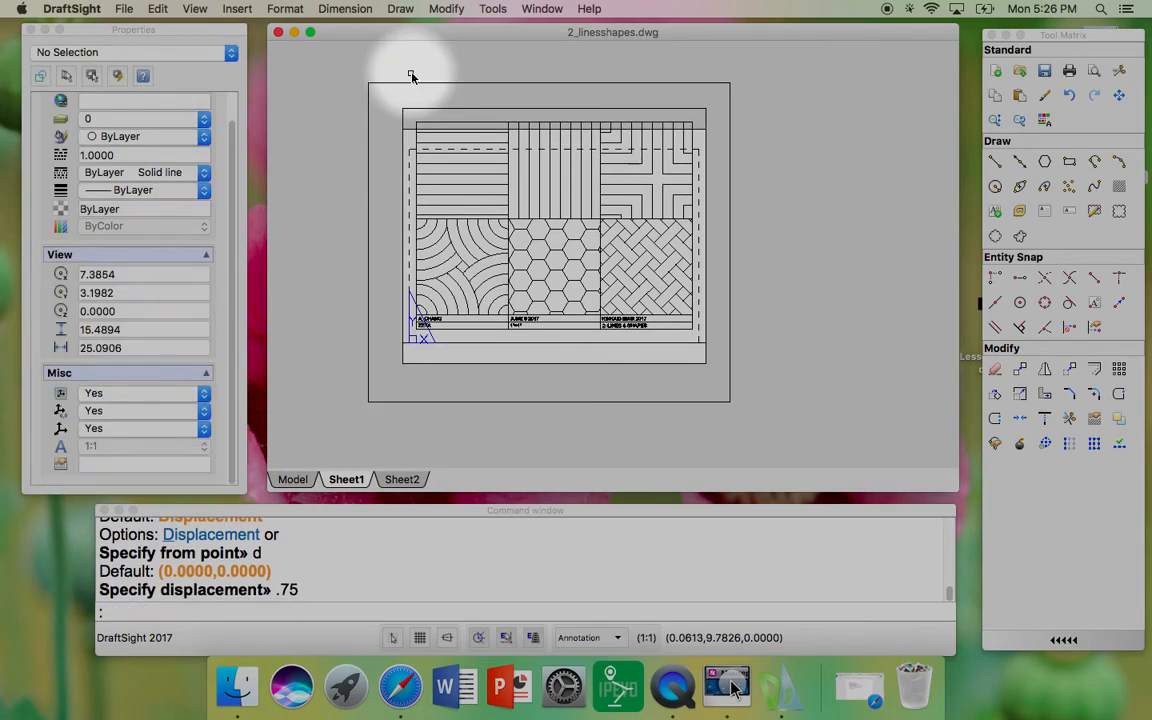
Open the print settings for Sheet1 and choose the US-Kilroy BW HP m600 printer with the Default Settings preset.
scroll(505, 238, "up", 2)
scroll(508, 237, "up", 1)
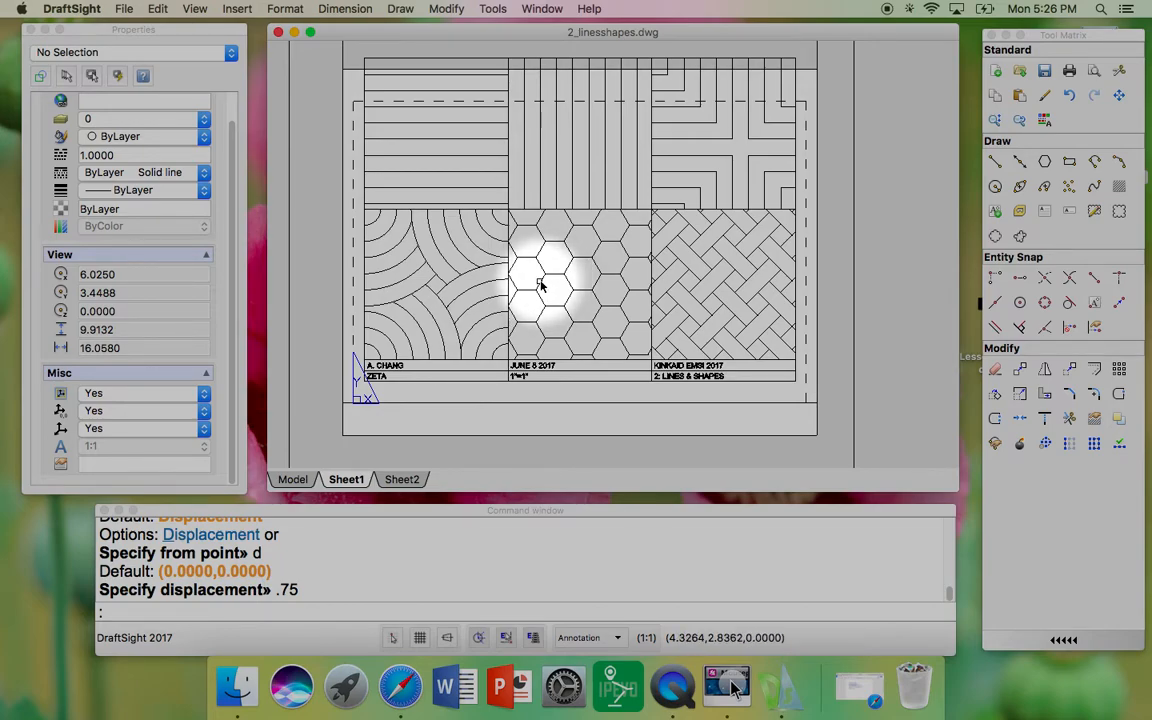
middle_click_drag(529, 274, 525, 284)
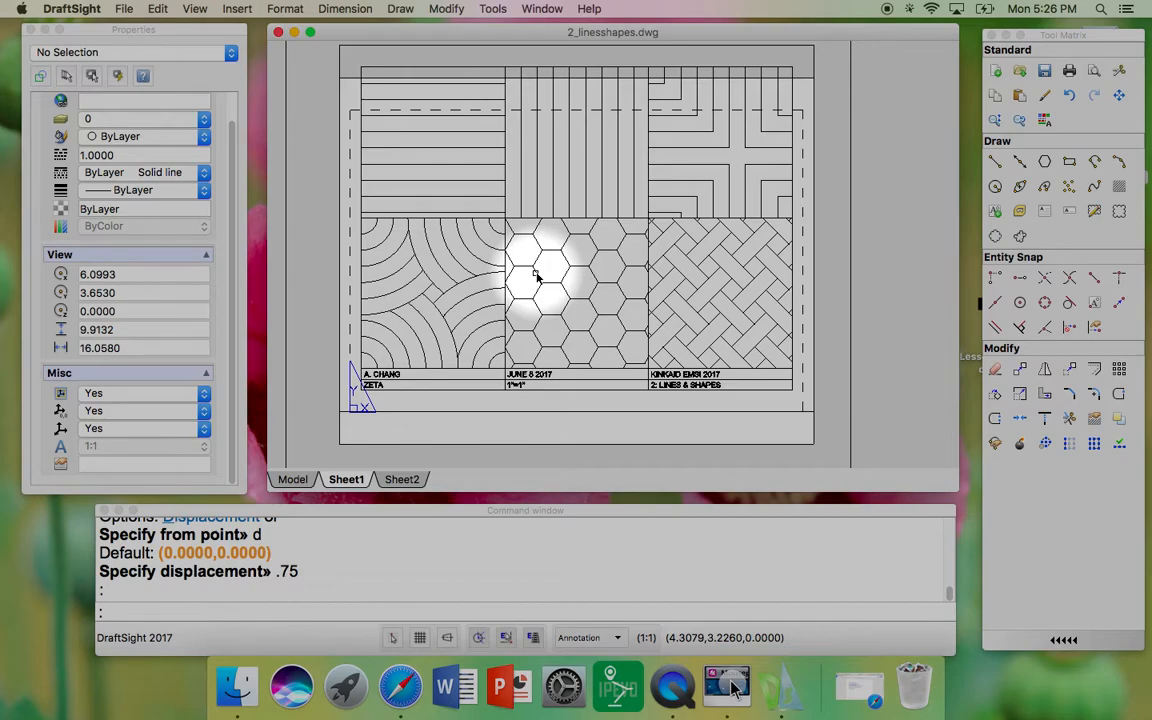
key("super+p")
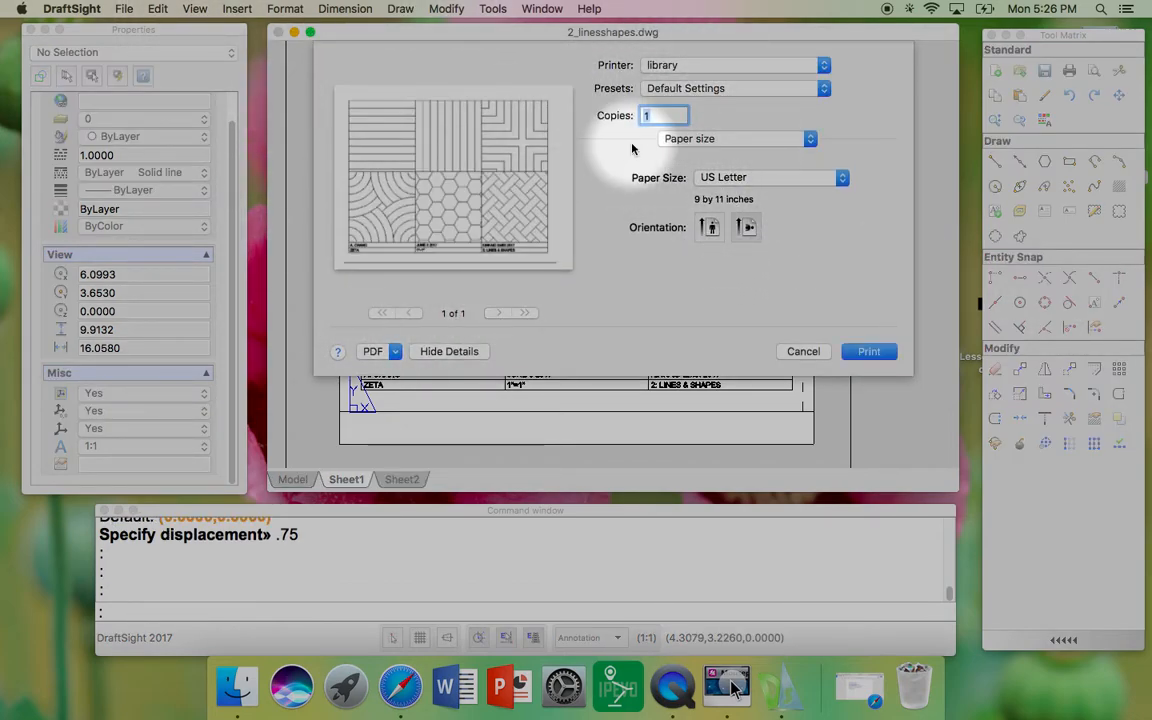
mouse_move(437, 35)
left_mouse_down()
mouse_move(427, 70)
mouse_move(430, 34)
left_mouse_up()
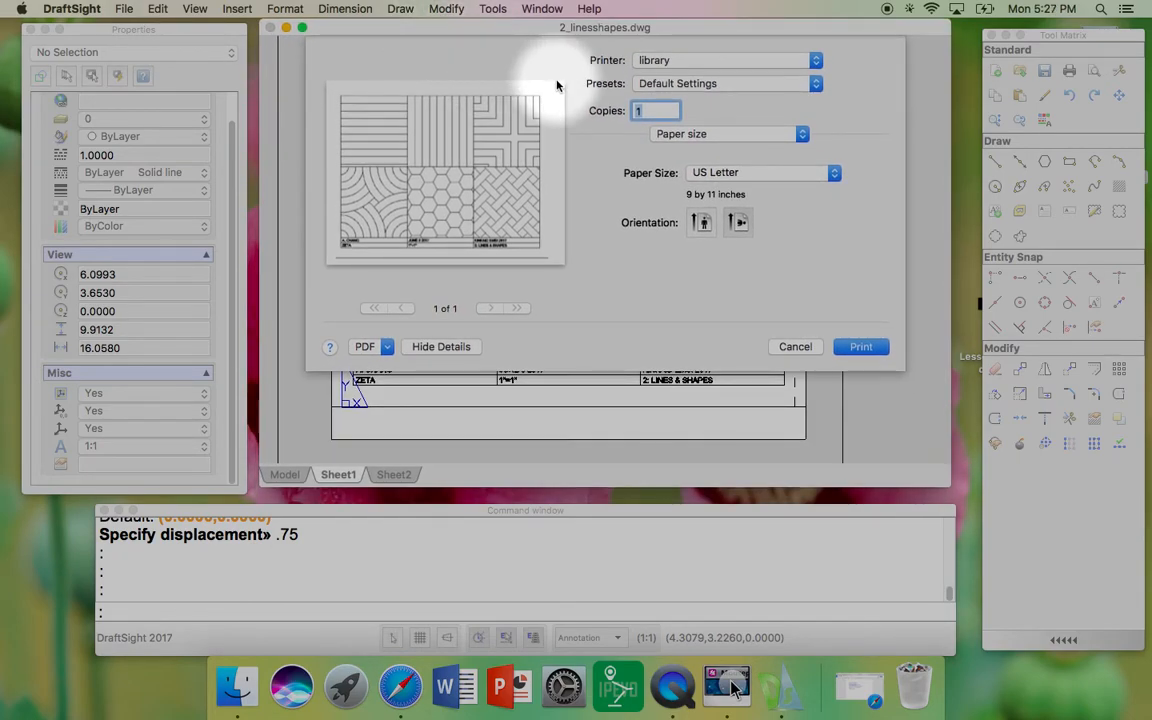
left_click(812, 62)
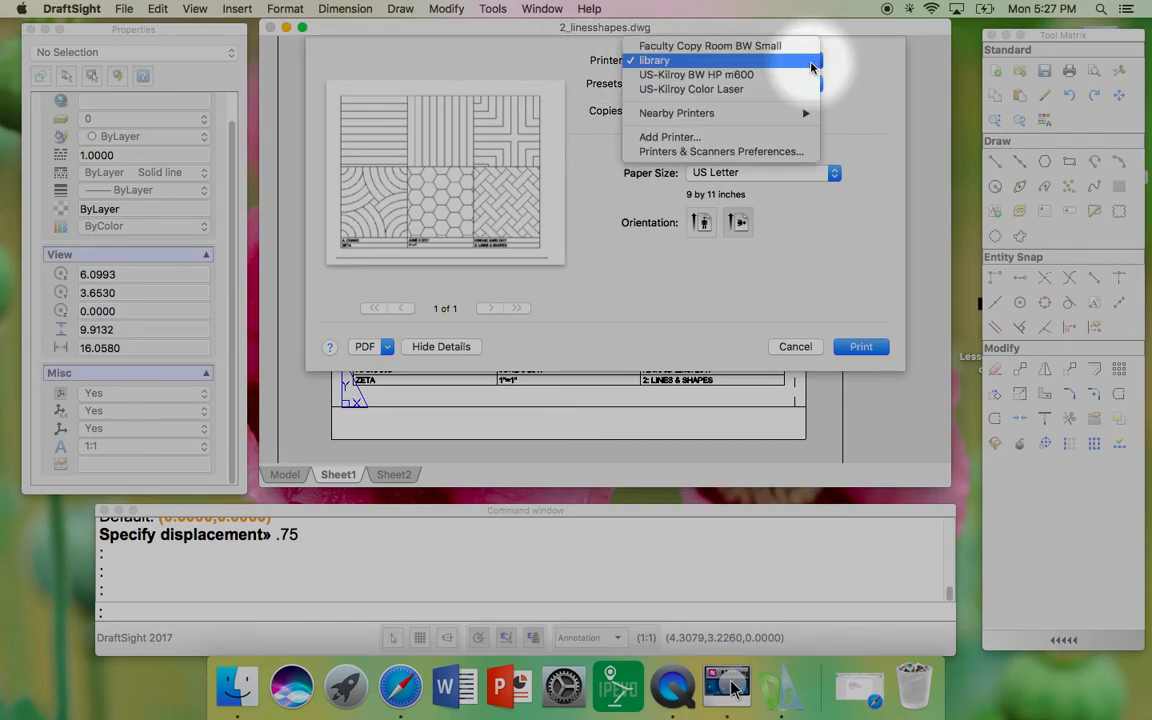
left_click(683, 77)
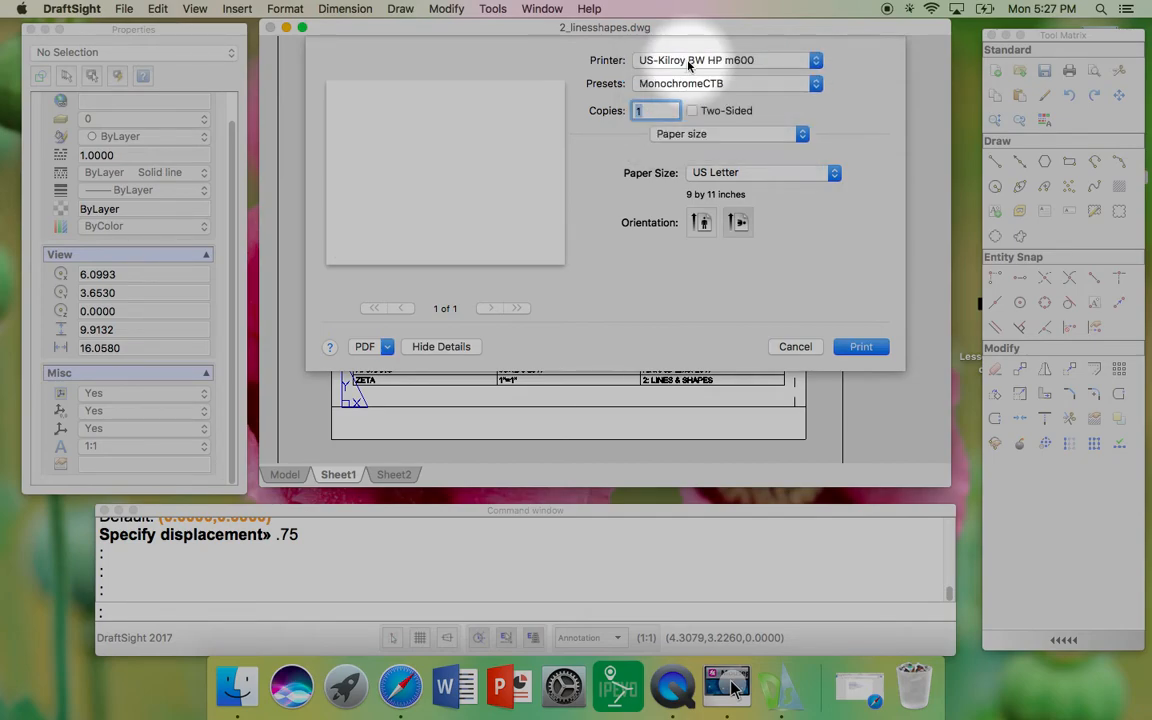
left_click(672, 85)
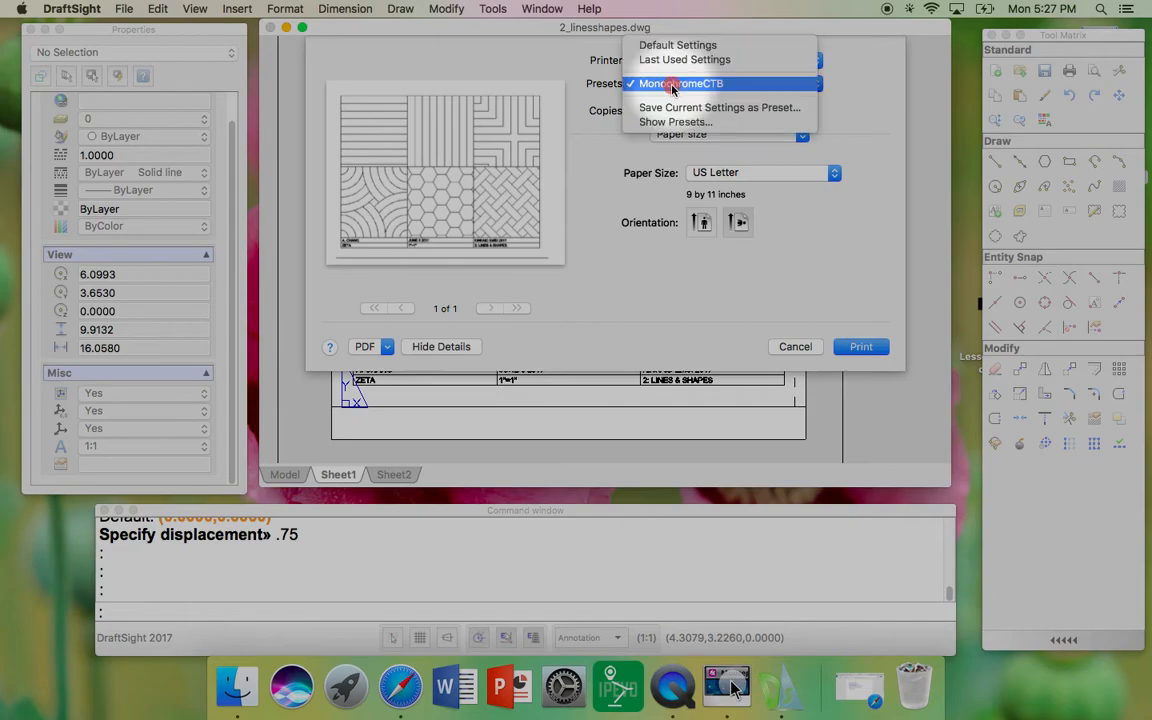
left_click(680, 47)
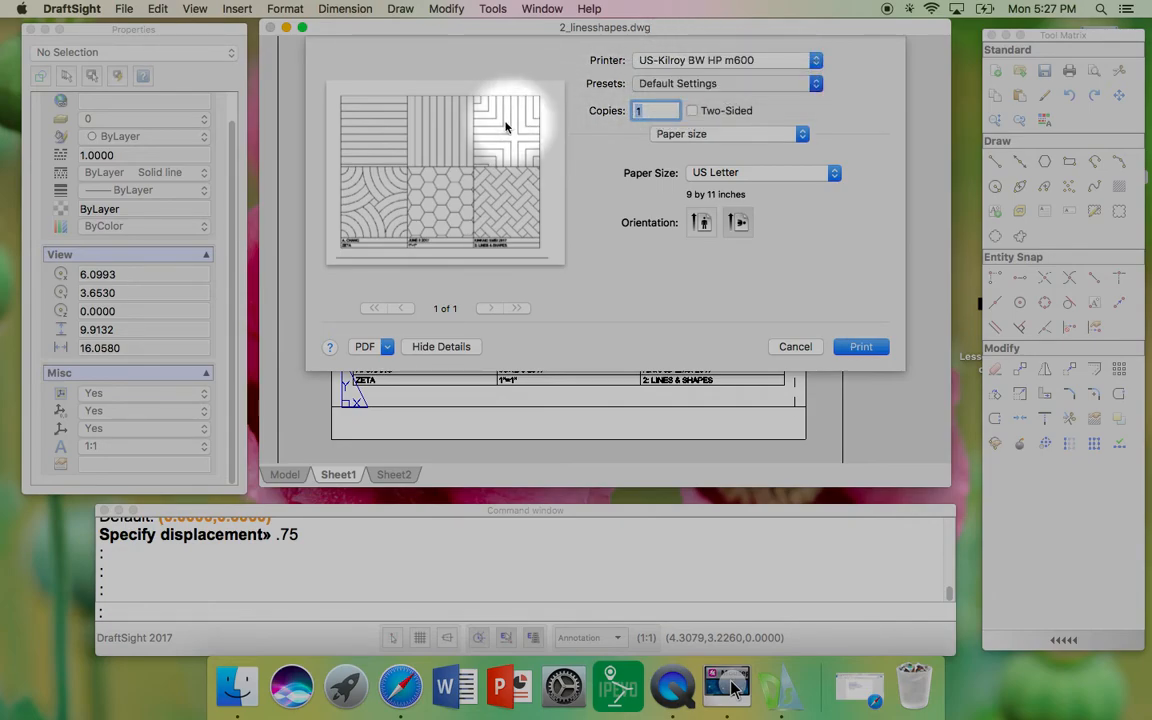
Try the MonochromeCTB print preset, and return to Default Settings.
left_click_drag(812, 83, 712, 121)
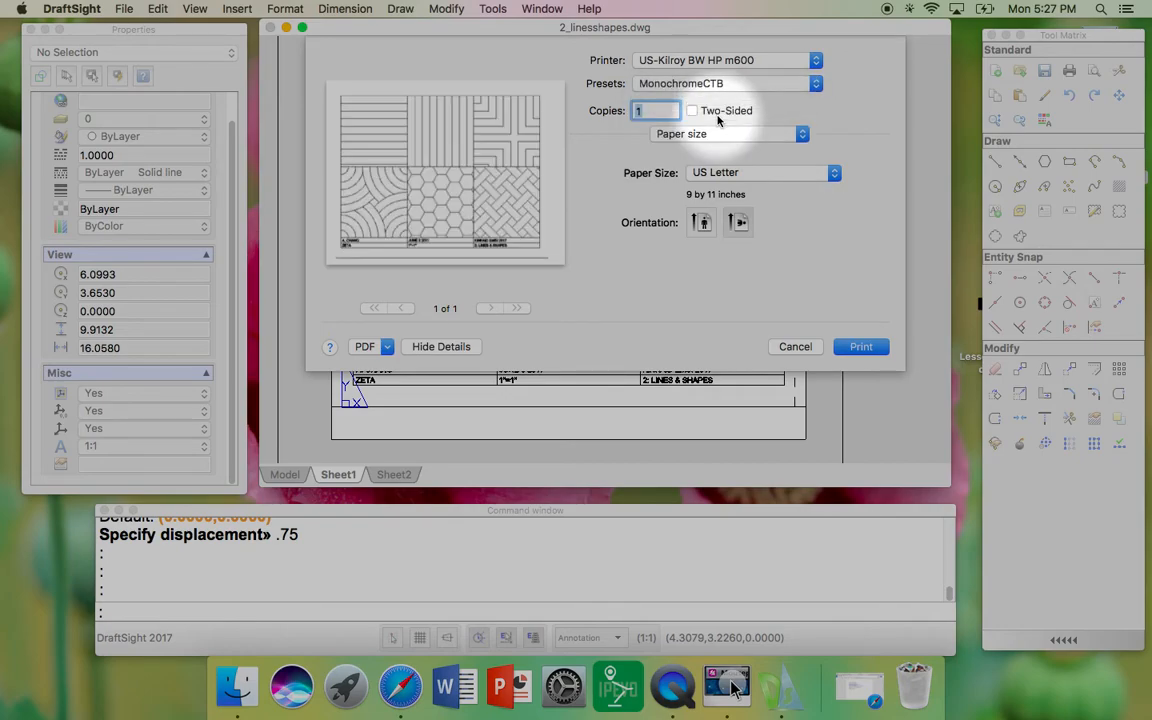
left_click_drag(707, 85, 685, 47)
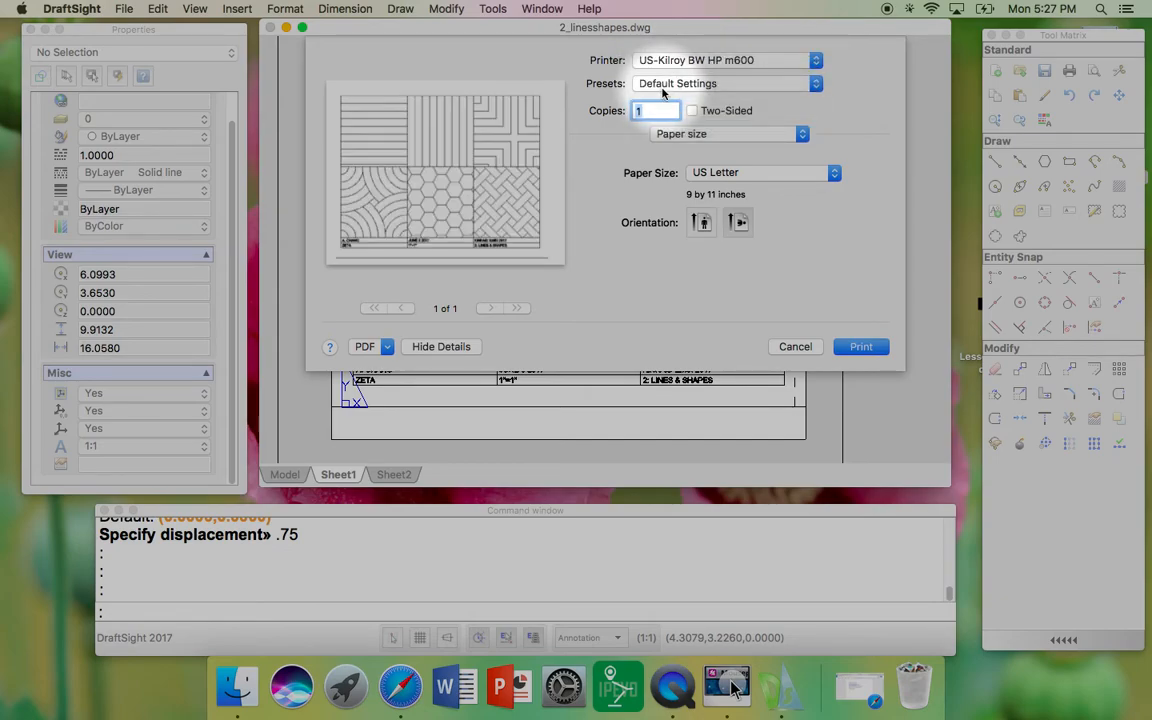
left_click(663, 86)
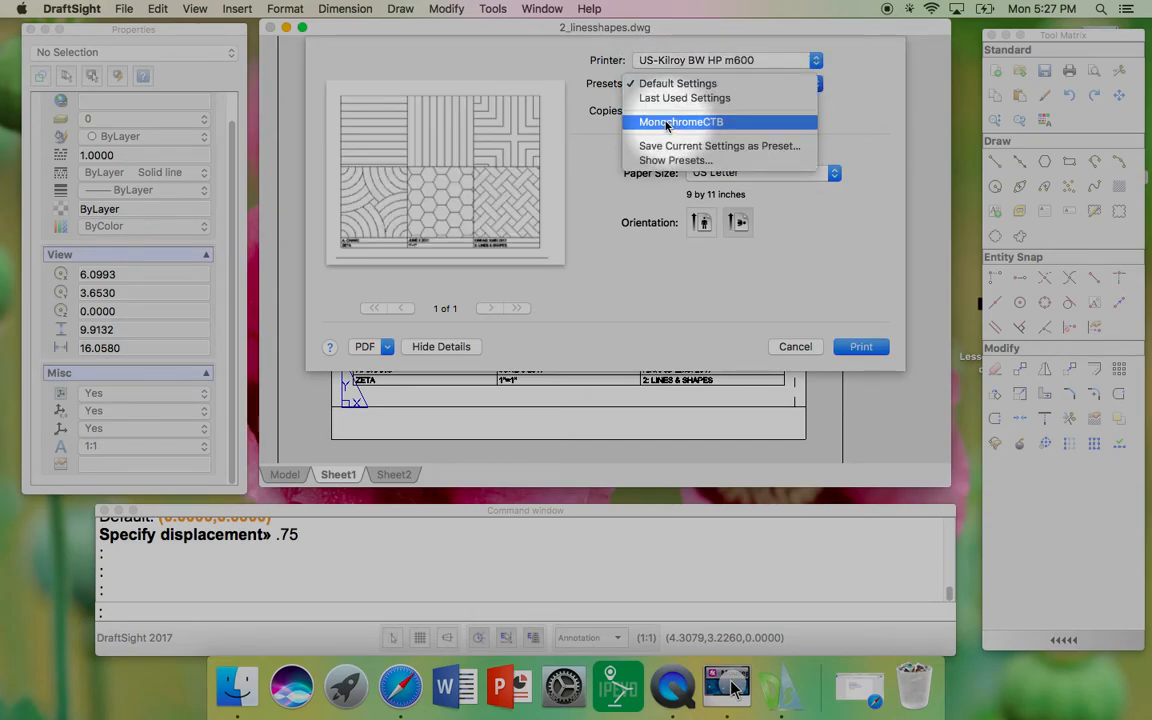
left_click(611, 167)
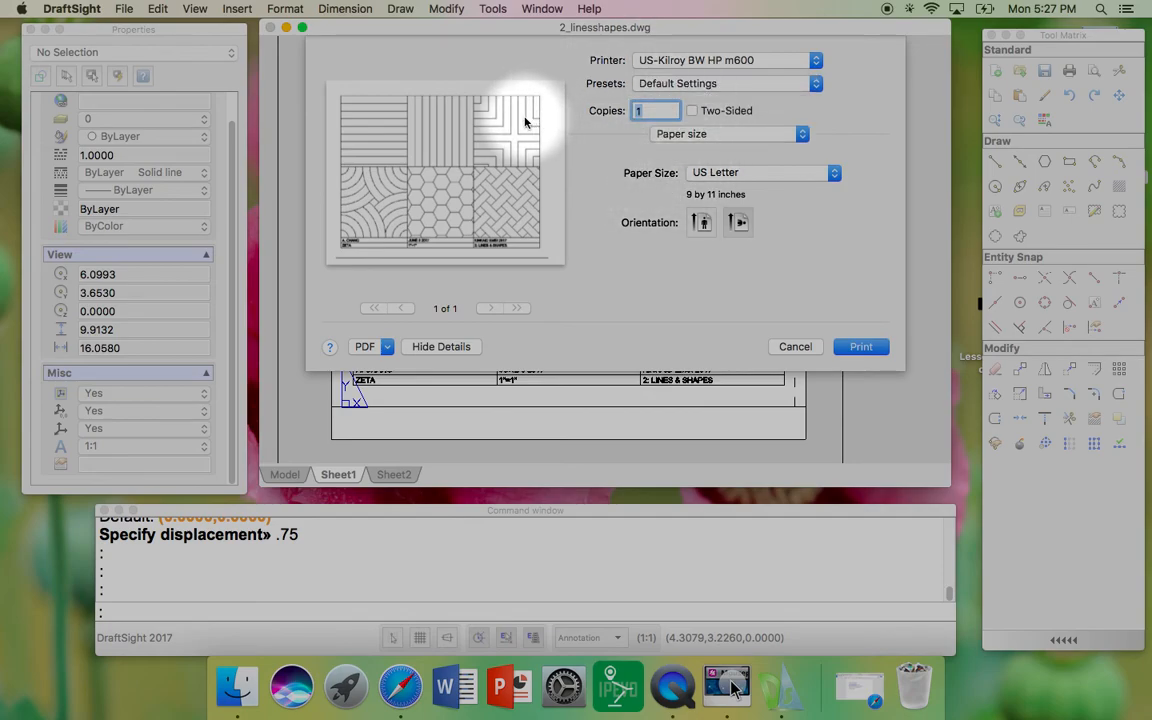
Set the number of copies to 2 and print the sheet.
left_click(660, 111)
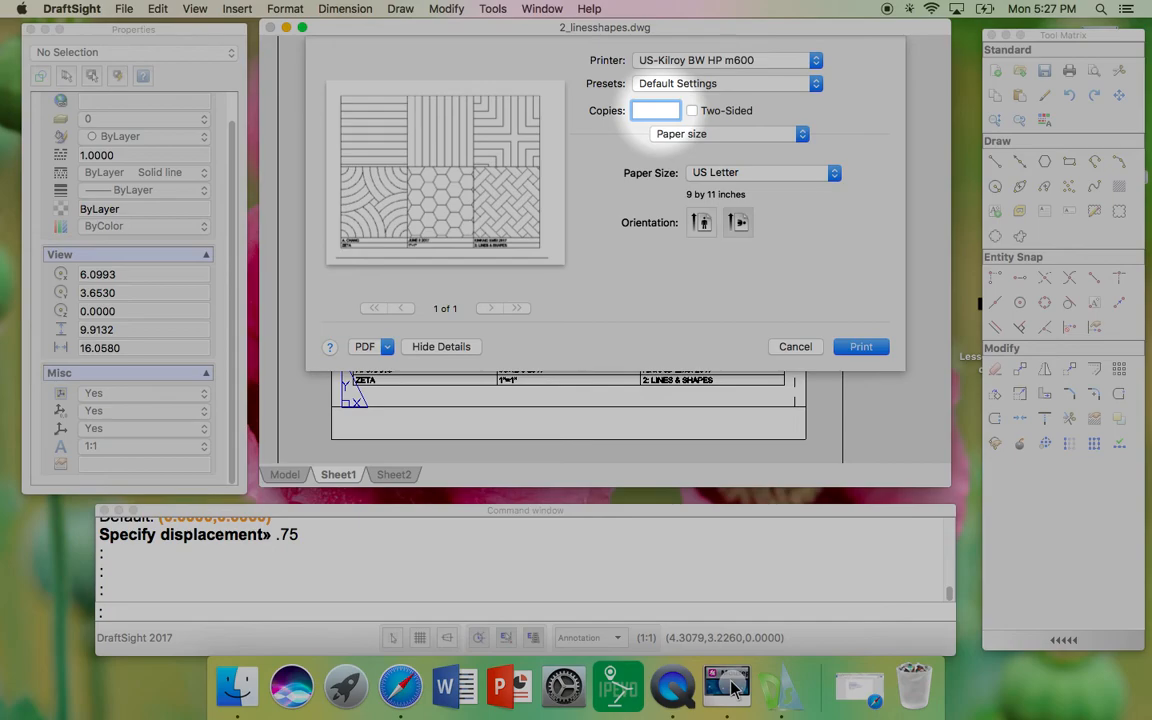
type("2")
left_click(609, 158)
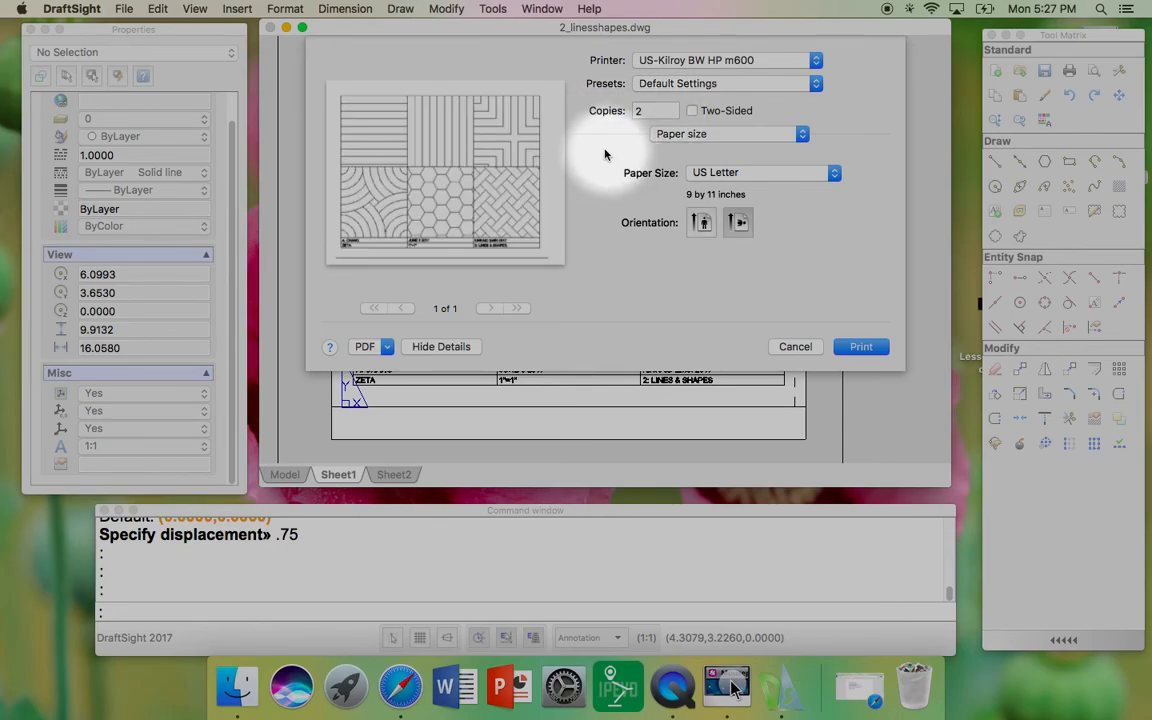
left_click(860, 347)
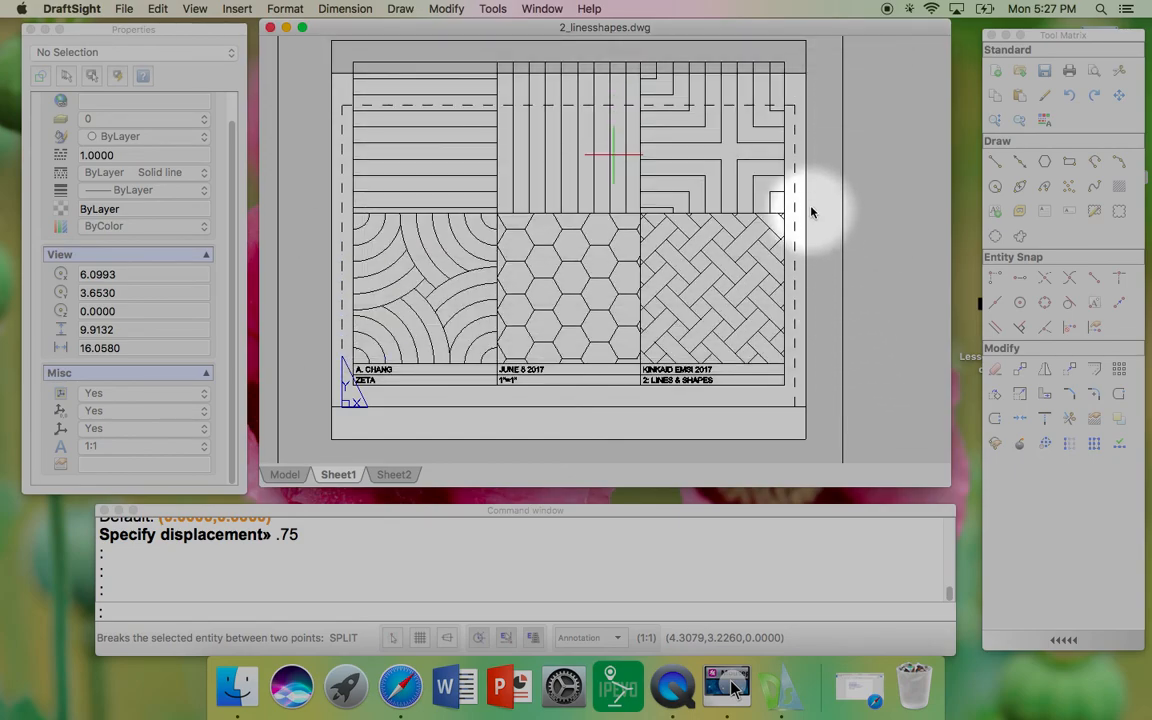